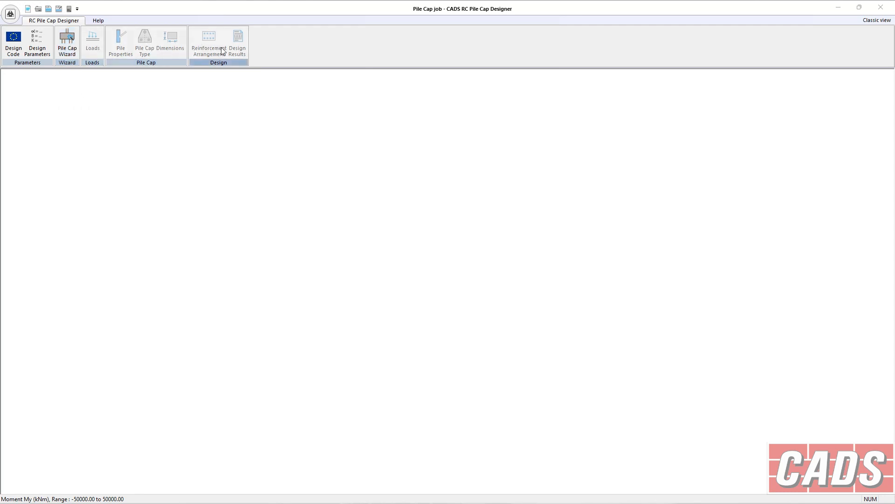
- Review the concrete material, cover and reinforcement defaults in the design parameters
left_click(37, 42)
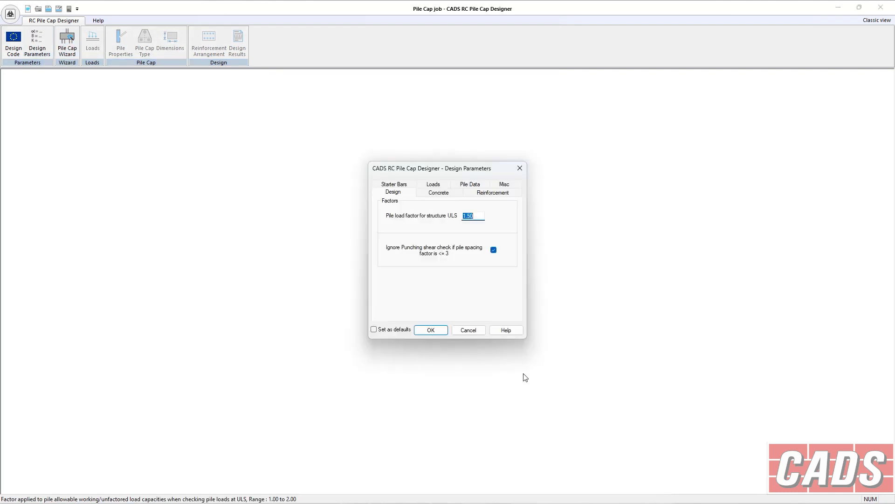
left_click(446, 194)
left_click(508, 214)
left_click(509, 214)
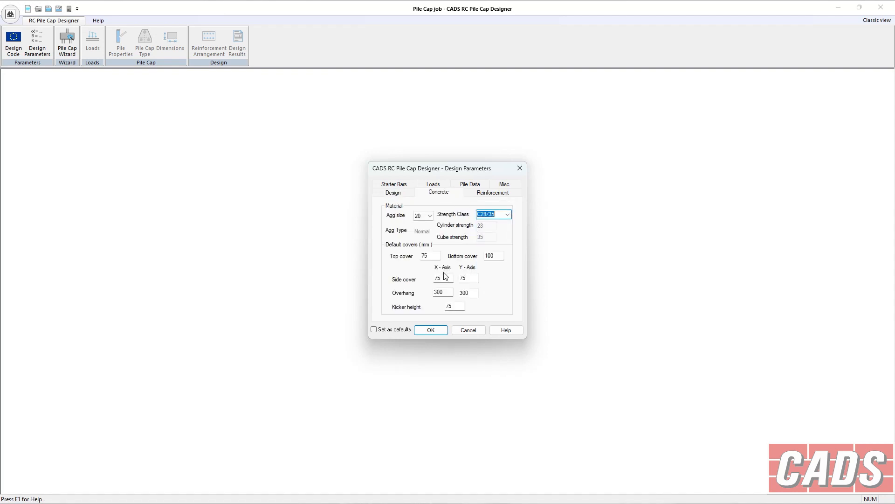
left_click(486, 196)
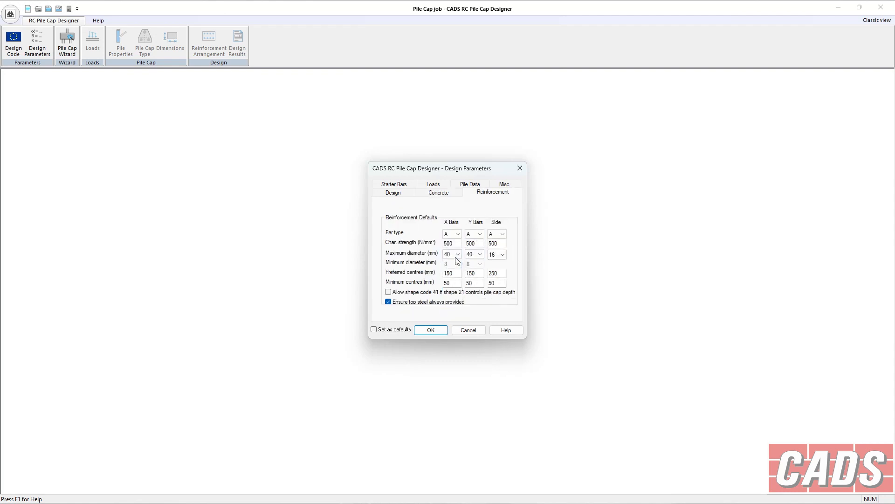
left_click(480, 255)
left_click(479, 256)
left_click(446, 293)
left_click(414, 293)
- Switch off and re-enable ignoring the punching shear check for pile spacing factors up to 3, and accept the design parameters
left_click(410, 191)
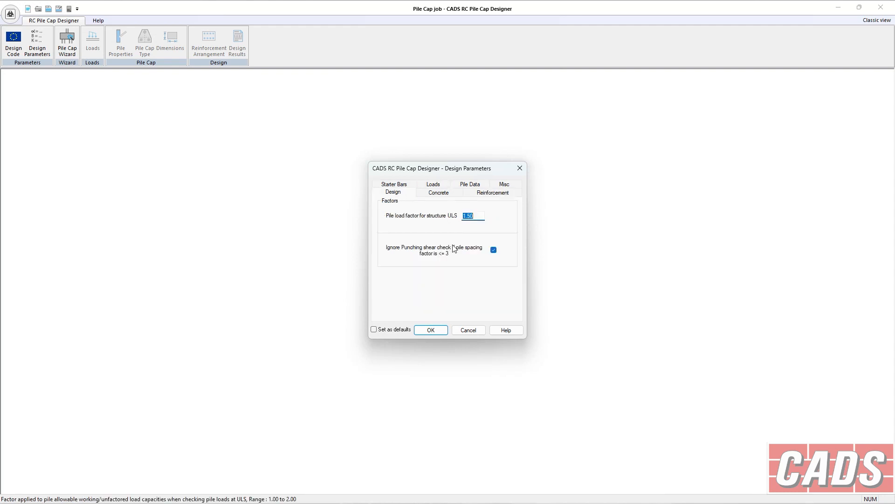
left_click(494, 250)
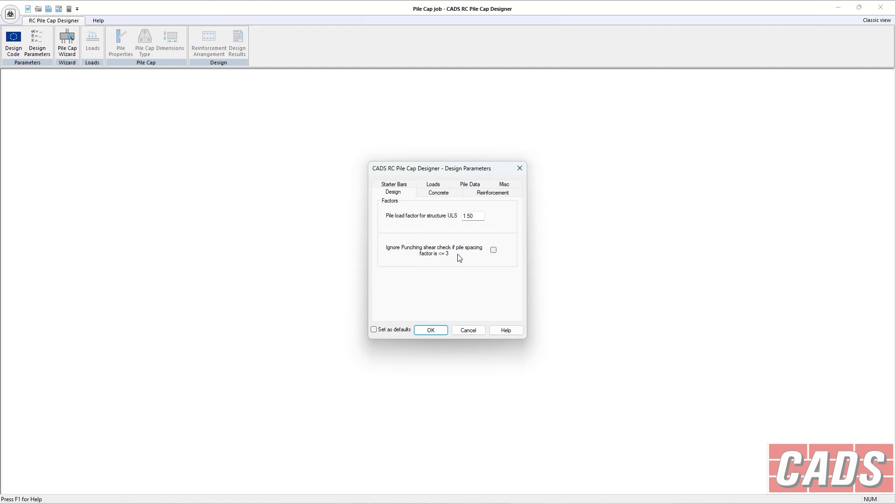
left_click(493, 250)
left_click(432, 330)
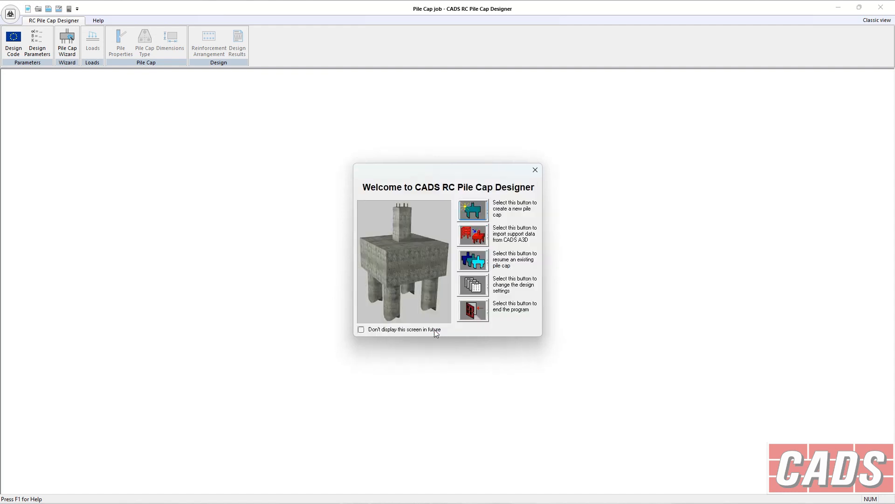
- Create a new pile cap with the reference PC1 and continue to its loads
left_click(473, 217)
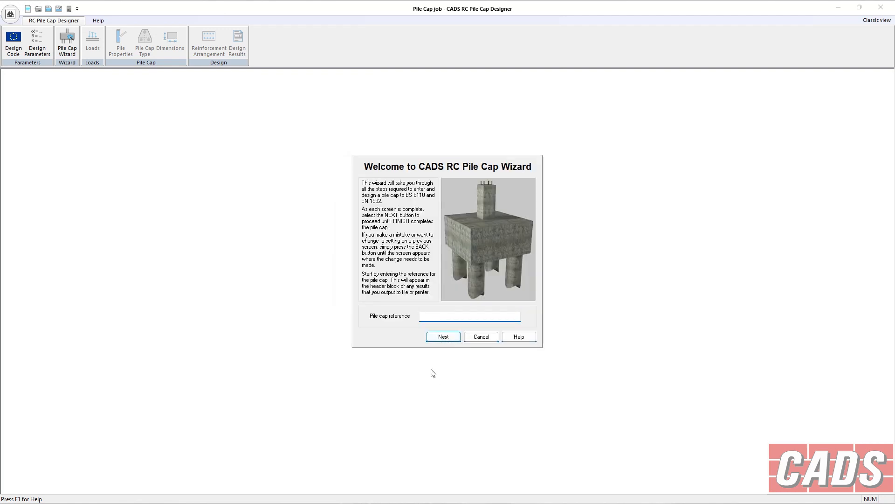
key("Caps_Lock")
type("PC1")
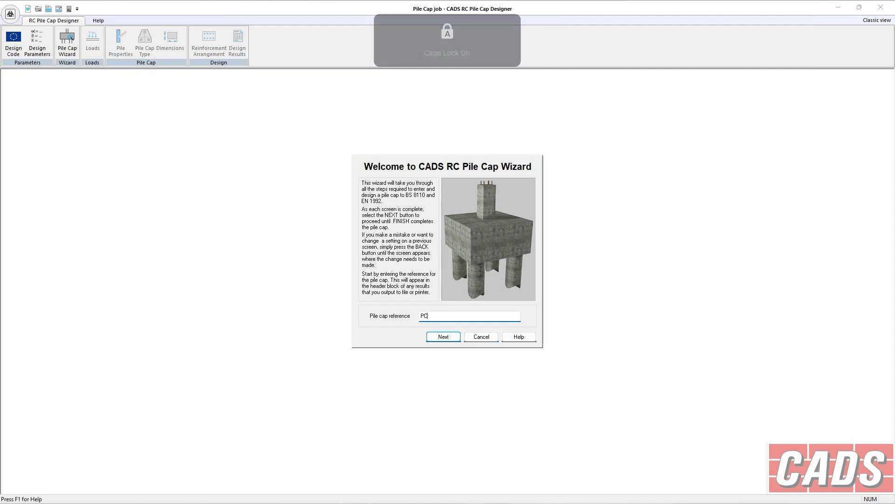
left_click(445, 336)
- Enter the first ultimate column load combination with axial load 2750, moment Mx 100 and moment My 100
left_click(419, 206)
type("2700")
type("50")
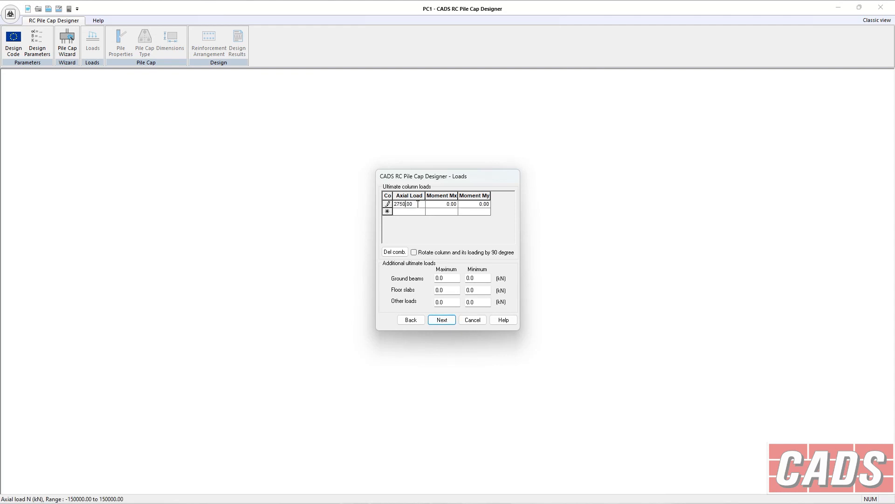
key("Tab")
type("100")
key("Tab")
type("100")
key("Tab")
- Add a second load combination with axial load 2000, moment Mx 150 and moment My 80
type("200.00")
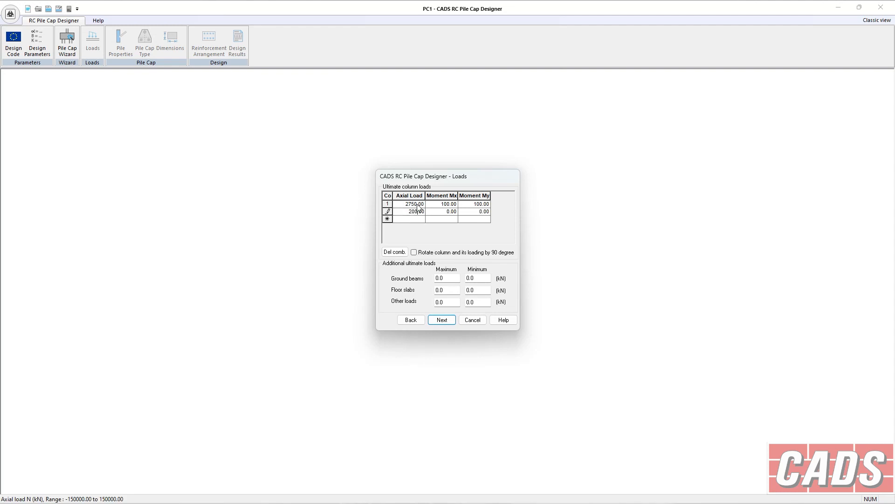
type("0")
key("Tab")
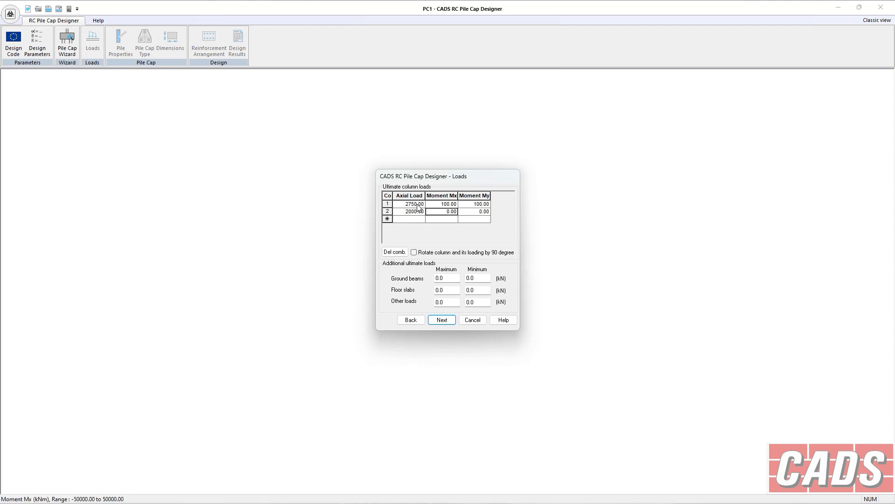
type("150")
key("Tab")
type("80")
key("Tab")
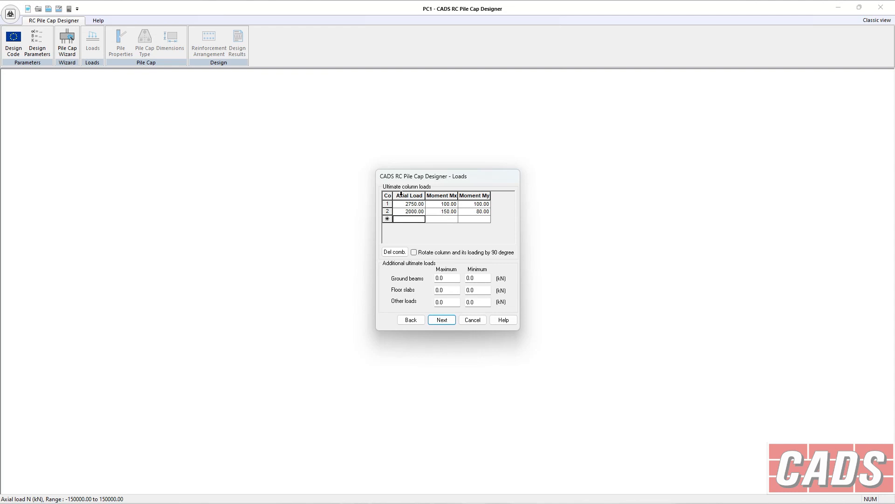
- Leave the column unrotated, keep the additional ultimate loads at 0.0 kN and continue to the pile data
left_click(433, 256)
left_click(433, 255)
left_click(450, 254)
left_click(430, 277)
key("Tab")
key("Tab")
left_click(443, 278)
double_click(443, 278)
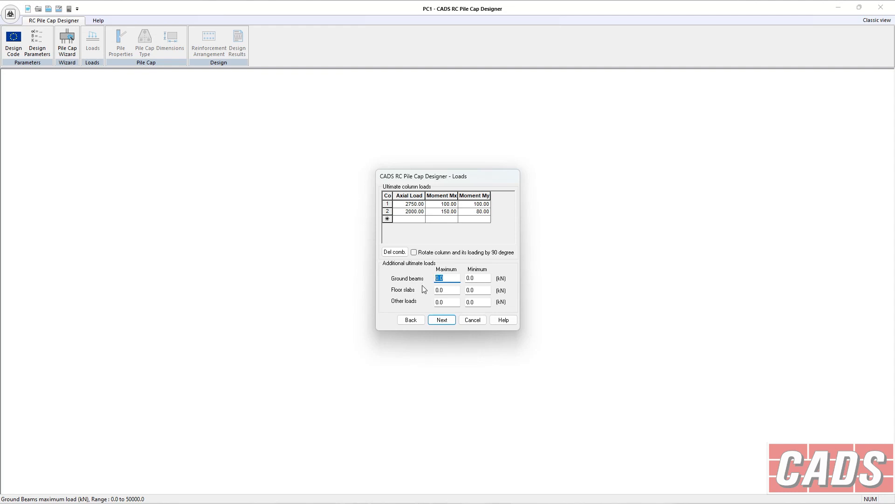
left_click(450, 291)
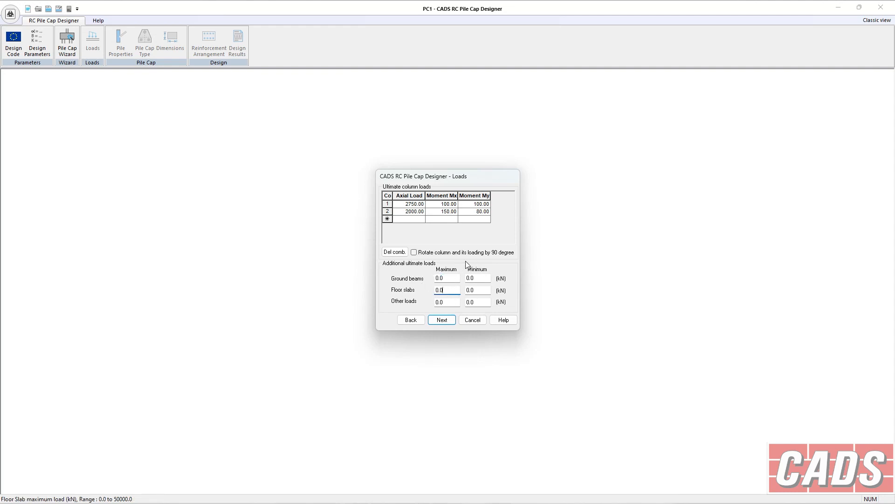
left_click(443, 319)
- Set the pile diameter to 400 mm and check the strength class options and allowable compression load
double_click(471, 215)
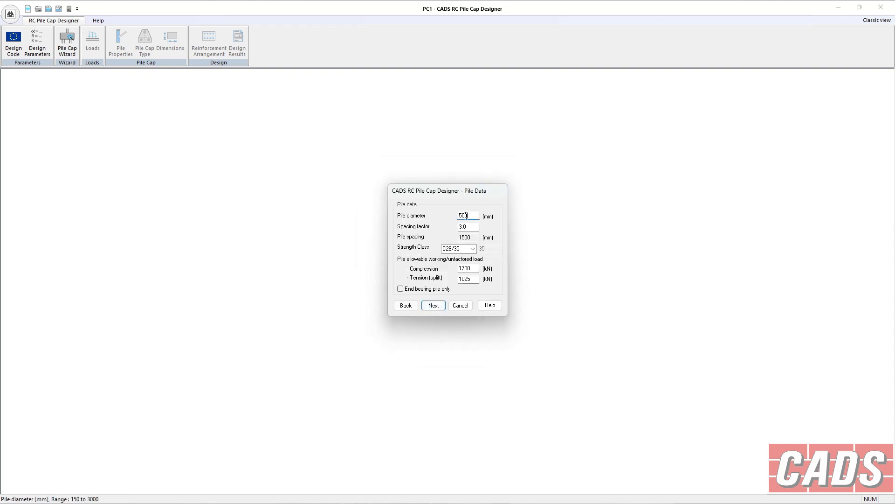
type("4")
key("Tab")
left_click(472, 248)
left_click(473, 248)
left_click_drag(476, 268, 455, 268)
key("Tab")
- Try end bearing piles only with a pile diameter of 190 mm and check the spacing
left_click(411, 291)
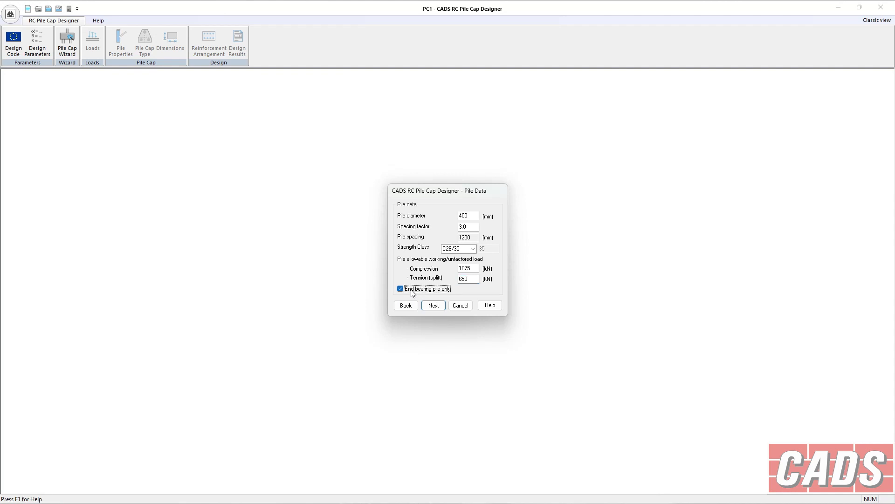
double_click(475, 216)
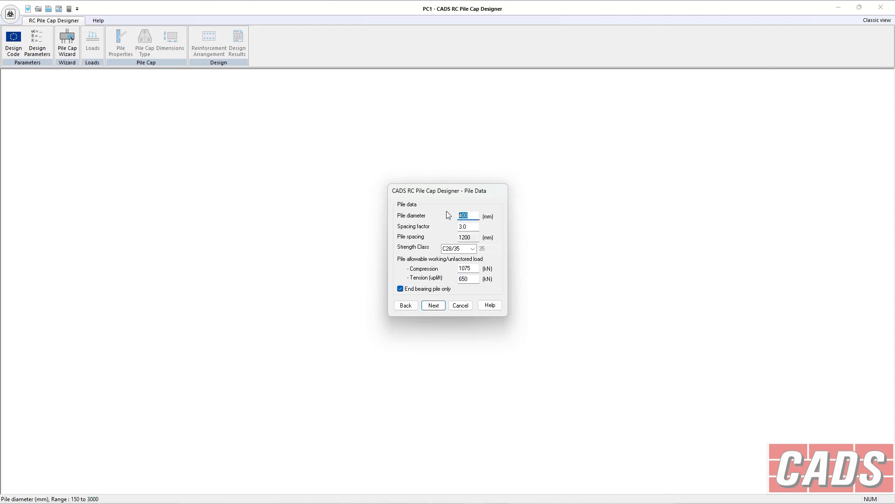
type("190")
left_click(474, 228)
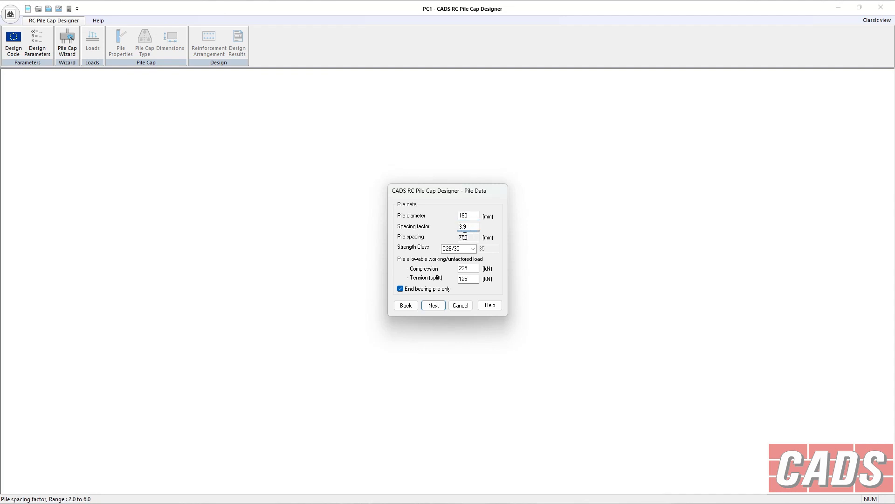
left_click_drag(467, 236, 453, 238)
- Set the pile diameter back to 400 mm, turn off end bearing only and continue to the pile cap selection
left_click_drag(470, 216, 452, 216)
type("400")
key("Tab")
left_click(409, 290)
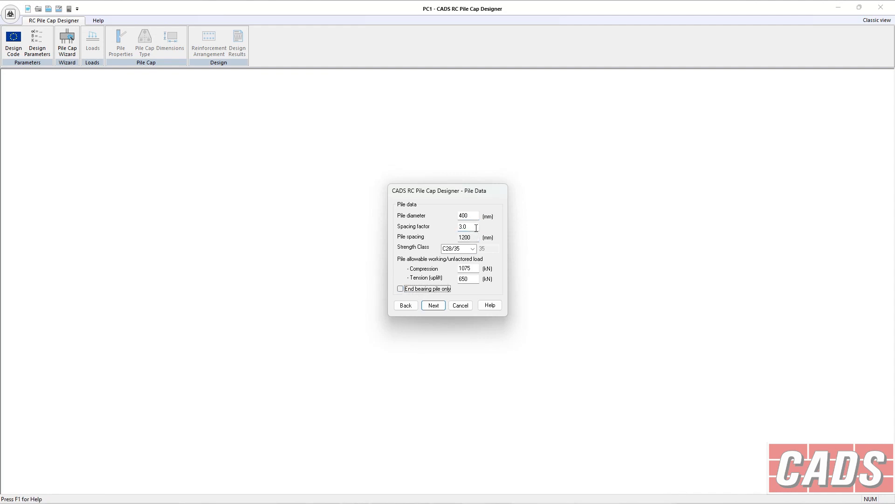
left_click(440, 310)
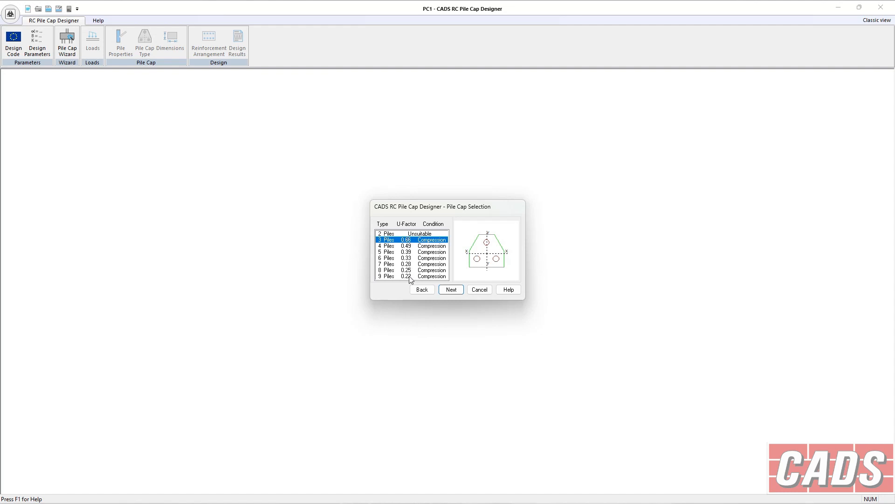
- Compare the available pile cap layouts and their utilisation factors from three to nine piles
left_click(409, 247)
left_click(410, 254)
left_click(410, 260)
left_click(410, 266)
left_click(411, 271)
left_click(412, 277)
left_click(408, 240)
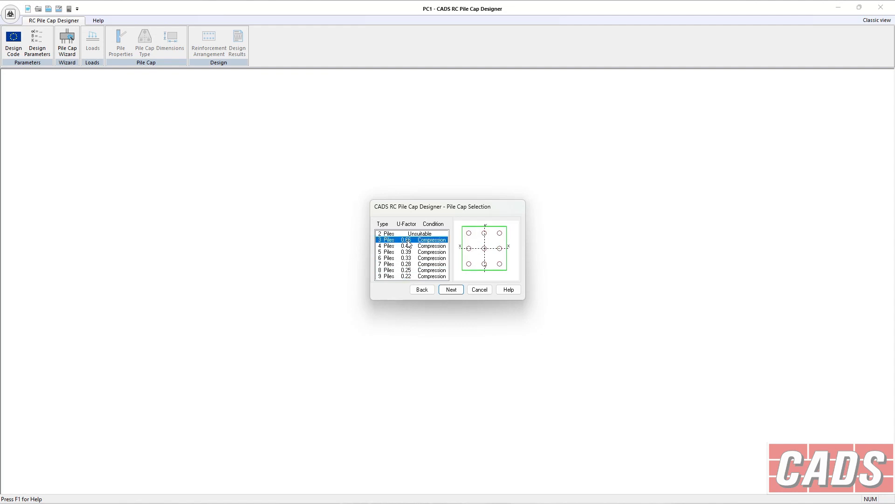
left_click(407, 276)
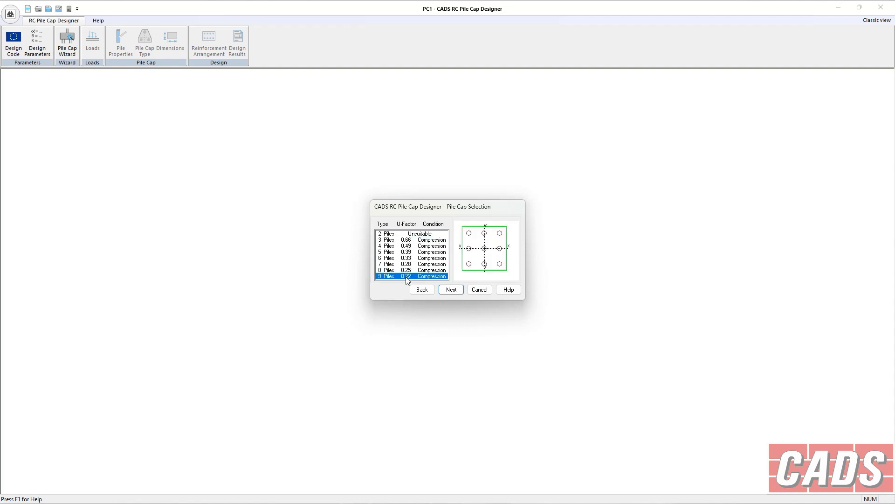
left_click(409, 240)
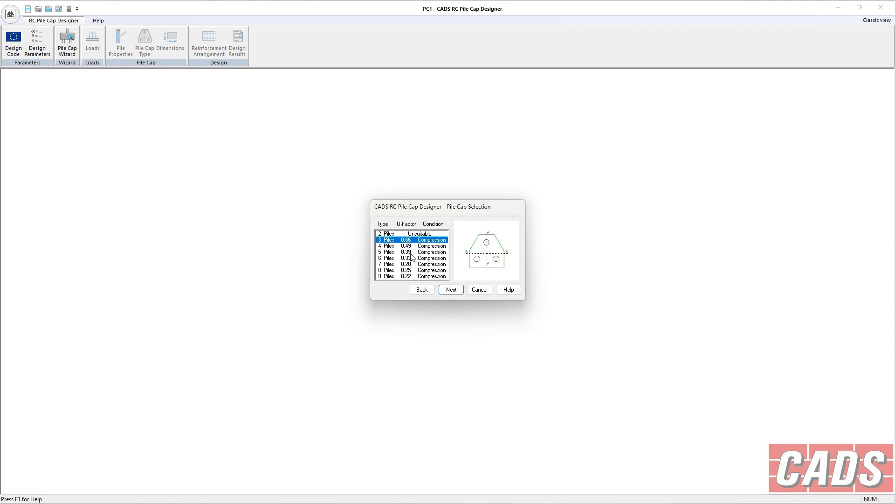
- Choose the 3-pile cap type and continue to the dimensions
left_click(411, 253)
left_click(412, 245)
left_click(412, 241)
left_click(458, 289)
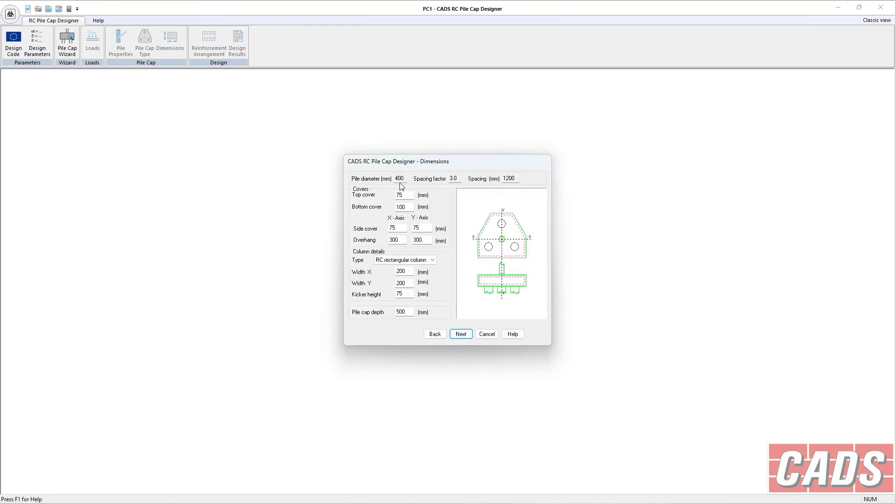
- Set the pile cap overhang to 175 mm along both the X and Y axes
double_click(405, 194)
left_click_drag(403, 226, 379, 240)
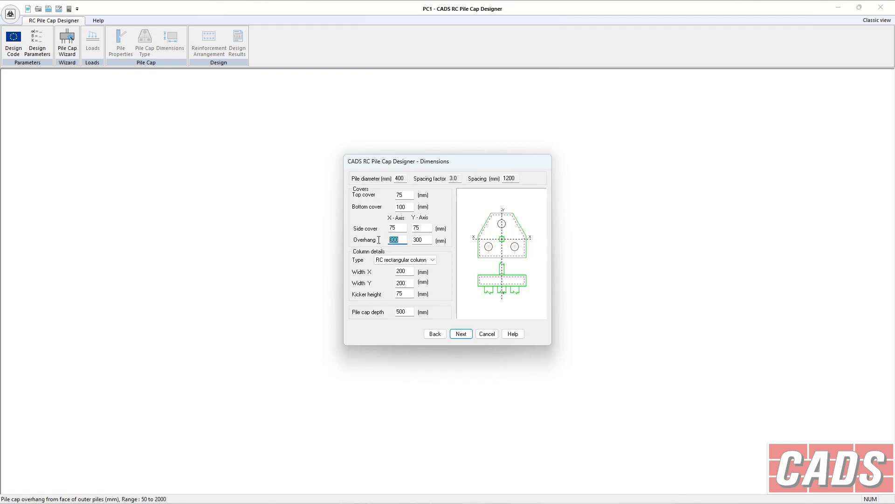
type("175")
key("Tab")
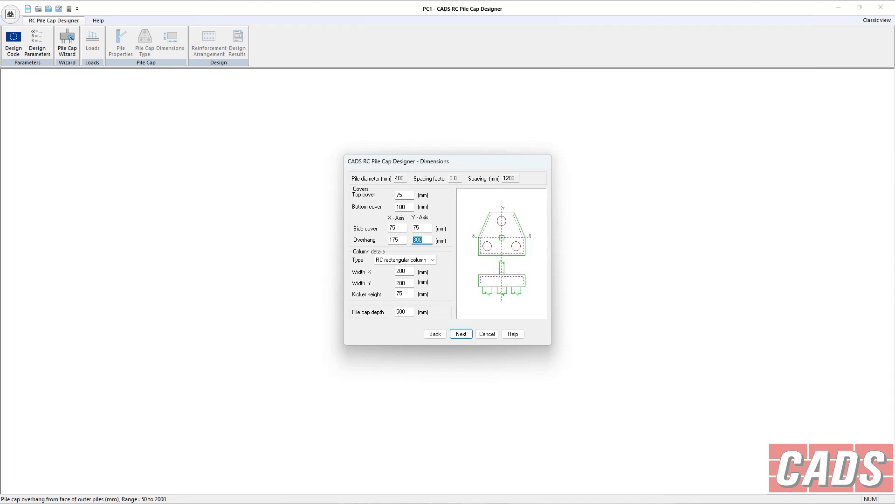
type("175")
key("Tab")
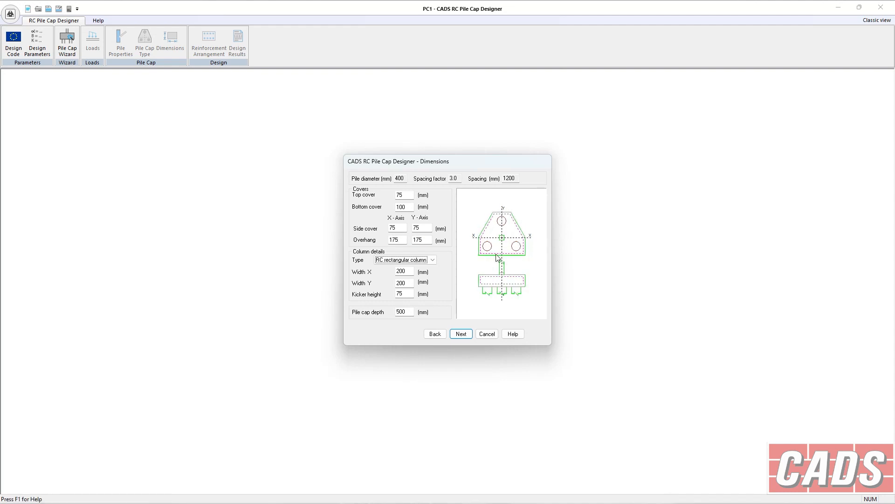
- Keep the RC rectangular column type and set its X and Y widths to 400 mm
left_click(432, 261)
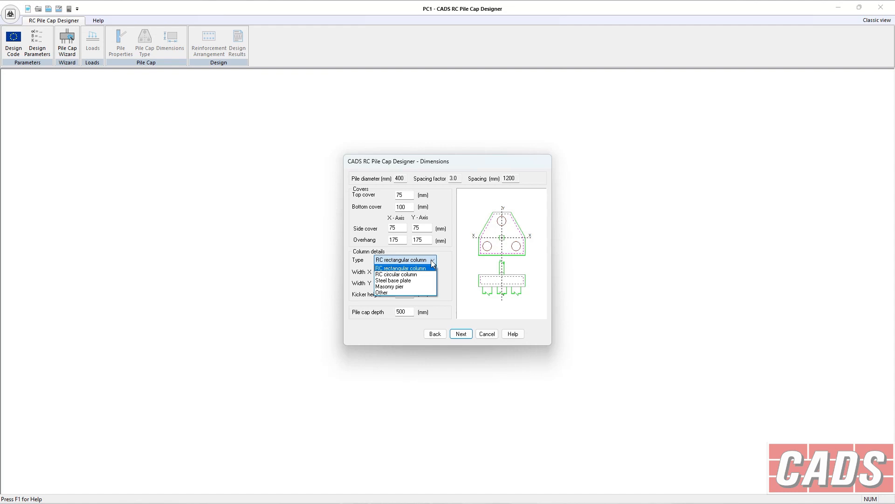
left_click(433, 261)
key("Tab")
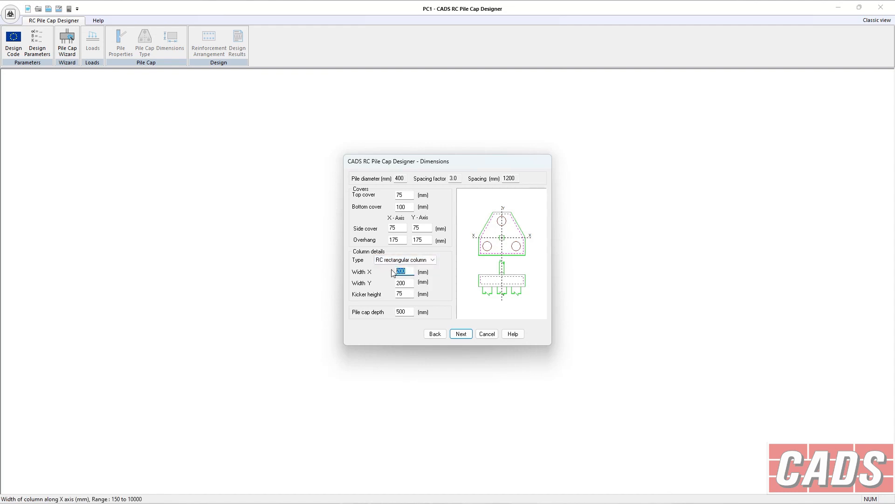
type("400")
key("Tab")
type("400")
key("Tab")
- Set the pile cap depth to 300 mm and run the design through to the reinforcement arrangement
left_click_drag(403, 312, 396, 312)
double_click(405, 312)
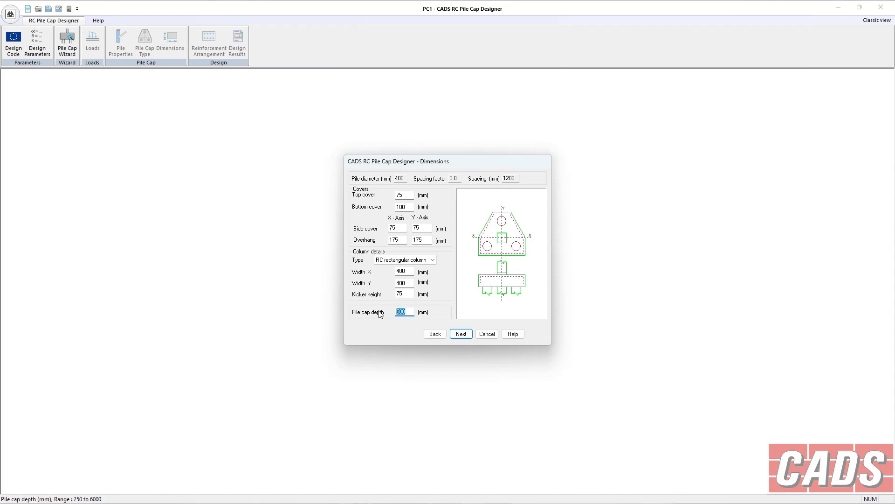
type("500")
key("Tab")
left_click(410, 311)
type("300")
key("Tab")
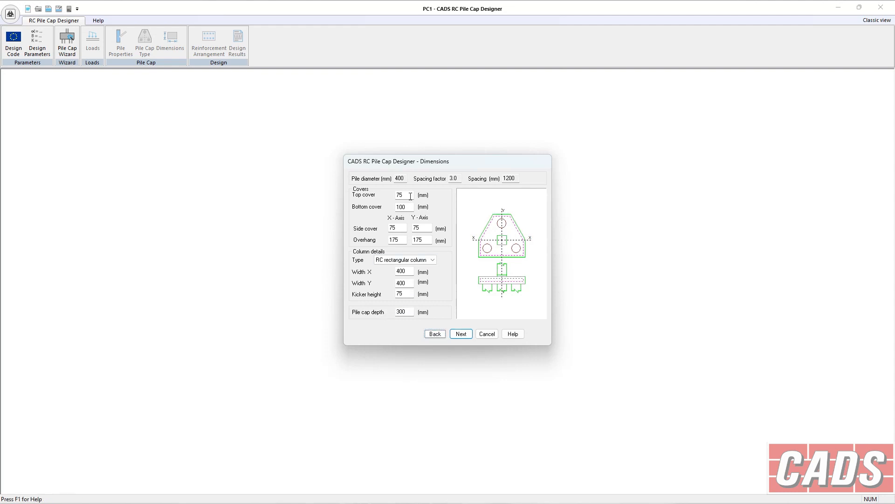
left_click(460, 334)
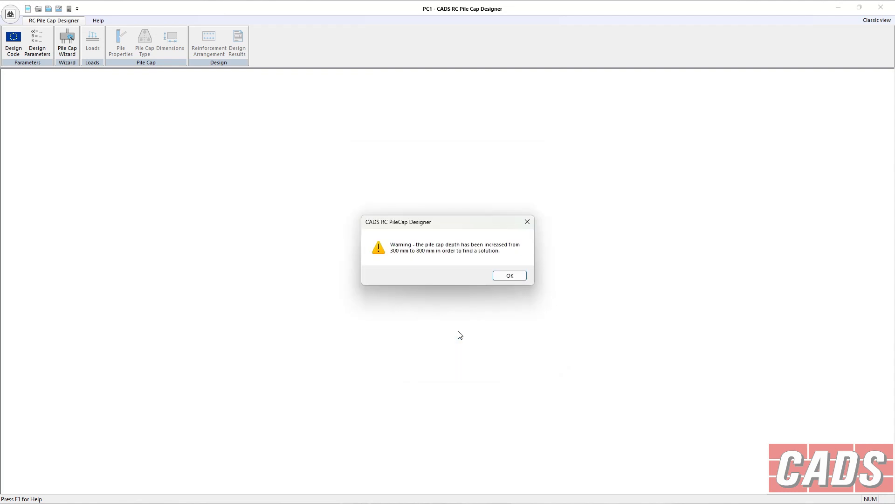
left_click(499, 274)
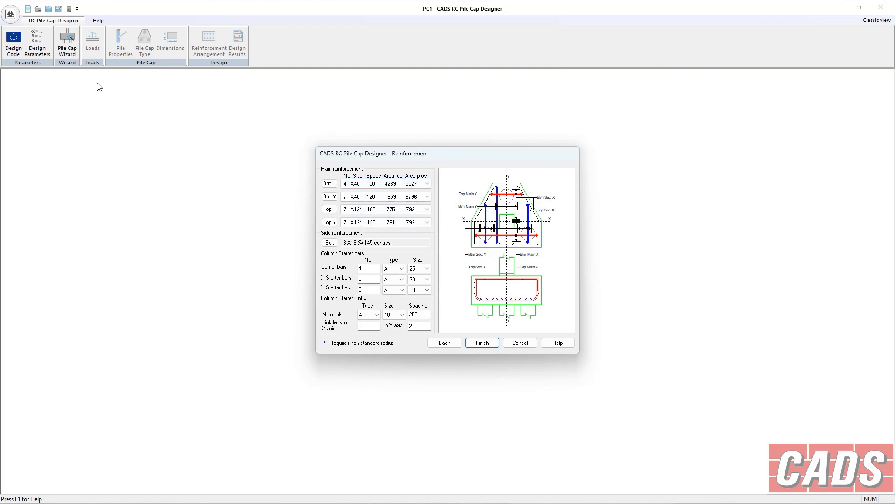
- Set the bottom main reinforcement to 9 A25 bars at 65 in X and 14 A25 bars at 55 in Y
left_click(357, 184)
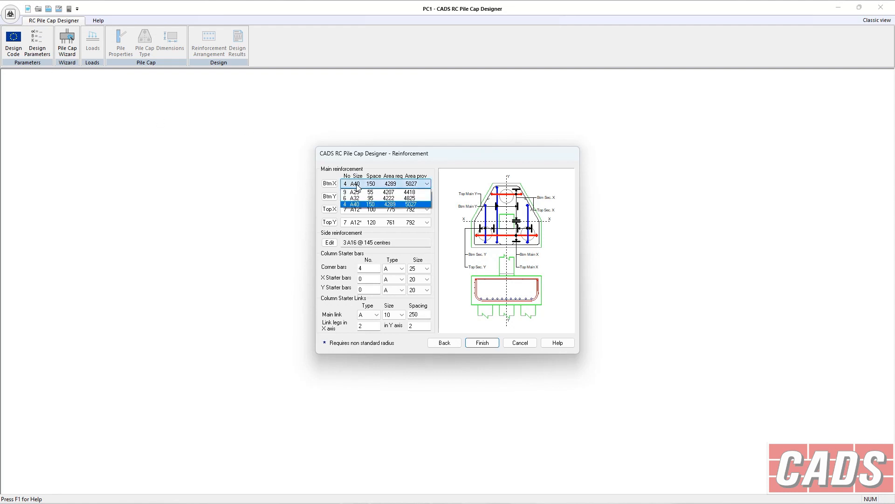
left_click(358, 185)
left_click(358, 185)
left_click(372, 192)
left_click(366, 197)
left_click(367, 205)
- Set the top main reinforcement to 3 A20 bars at 275 in X and 4 A20 bars at 250 in Y, and finish the wizard
left_click(367, 210)
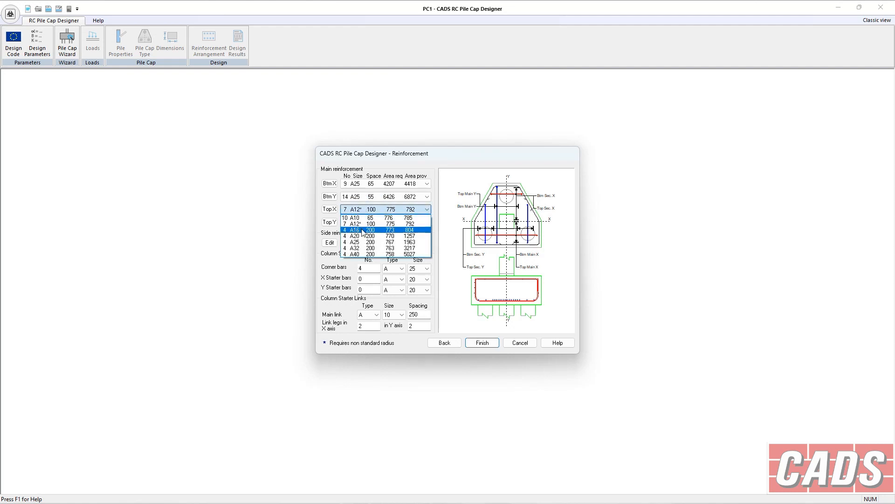
left_click(364, 230)
left_click(379, 222)
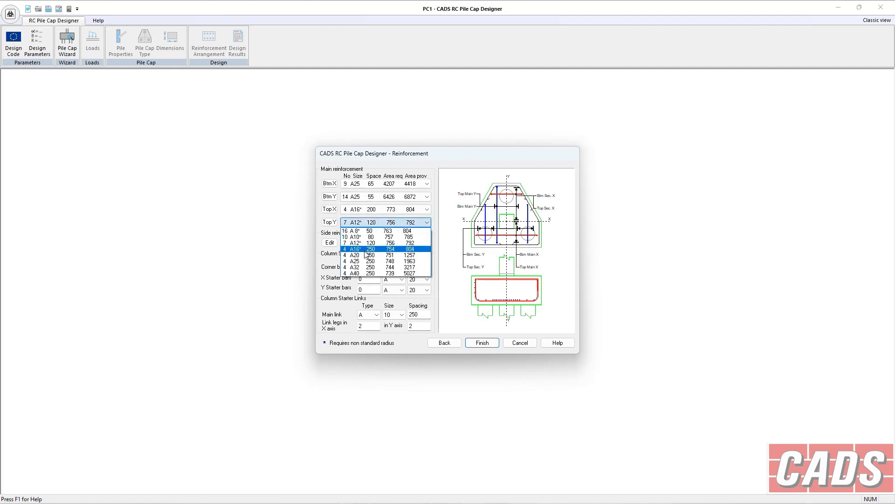
left_click(365, 249)
left_click(366, 209)
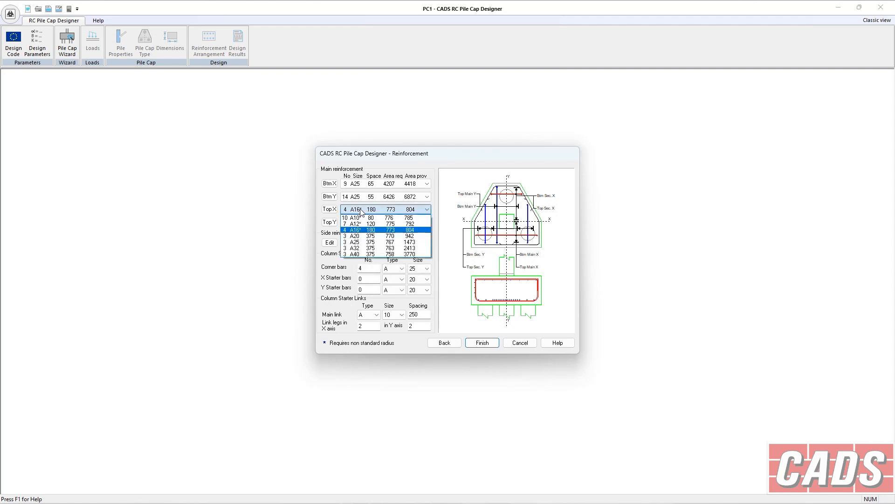
left_click(365, 237)
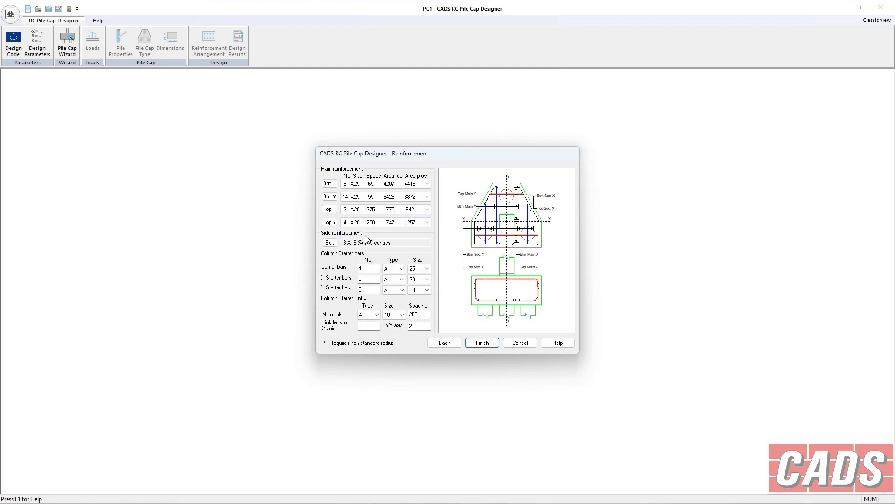
left_click(366, 210)
left_click(366, 210)
double_click(411, 314)
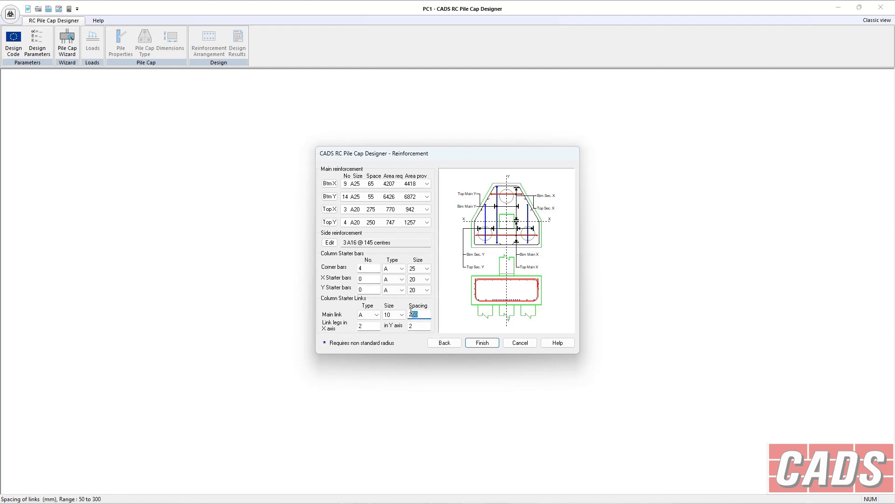
left_click(482, 343)
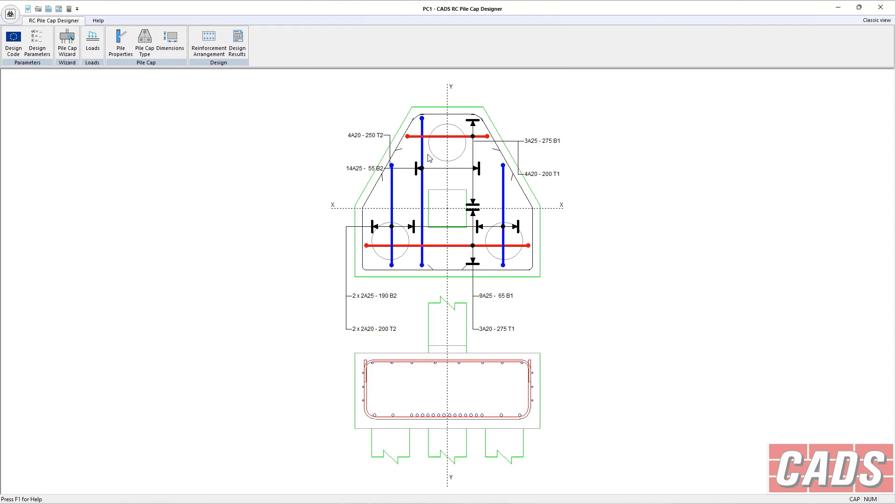
left_click(11, 14)
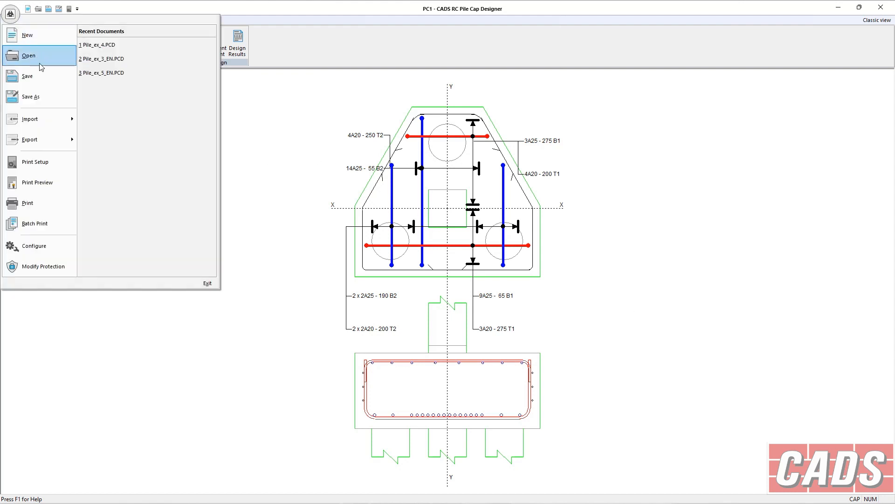
mouse_move(46, 140)
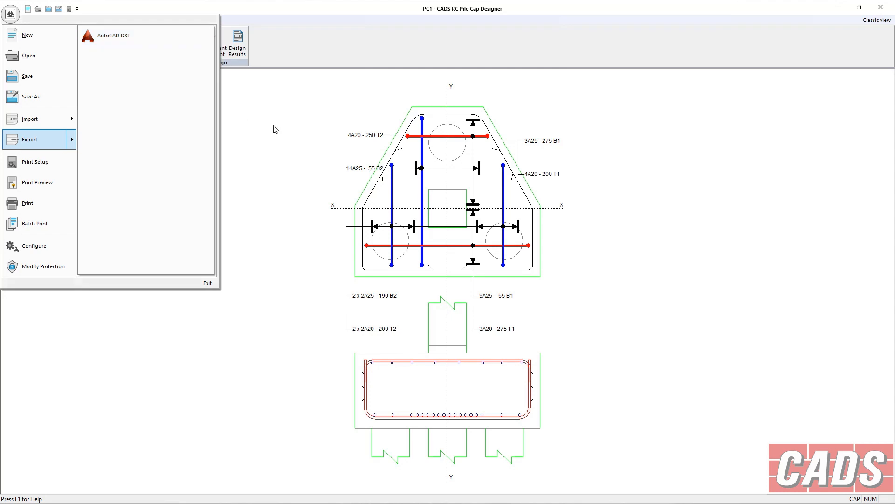
left_click(301, 142)
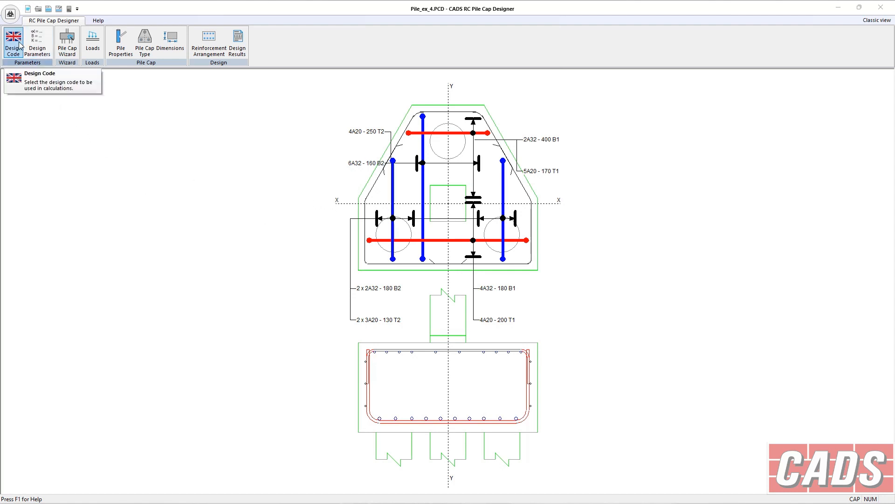
- Keep the loads and pile data of Pile_ex_4, compare the pile cap types and choose the 4-pile cap
left_click(93, 40)
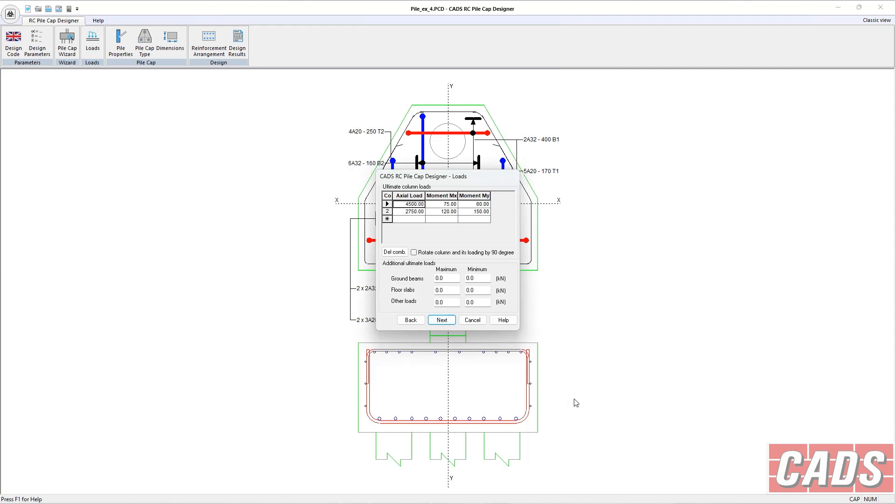
left_click(447, 320)
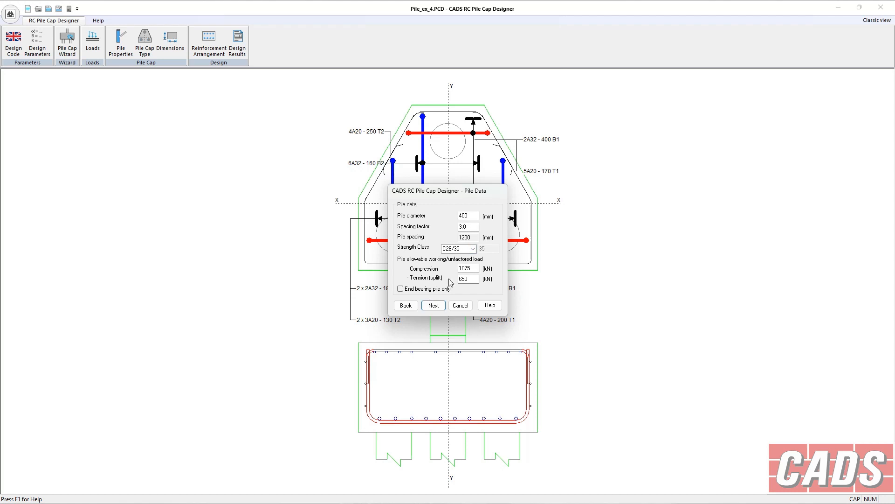
left_click(435, 306)
left_click(411, 245)
left_click(410, 252)
left_click(410, 264)
left_click(411, 277)
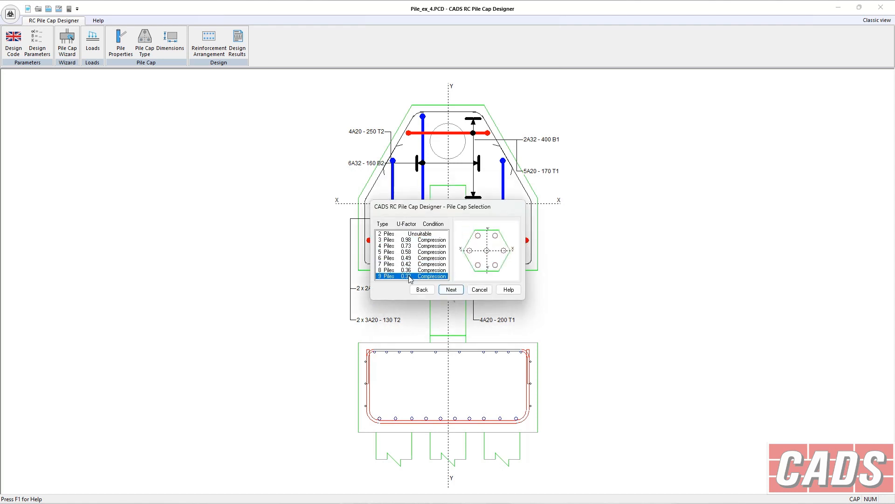
left_click(408, 246)
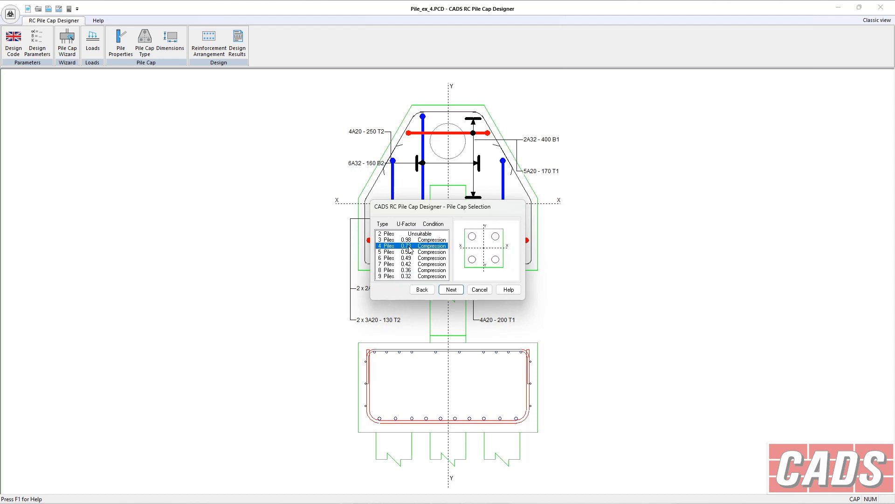
left_click(451, 289)
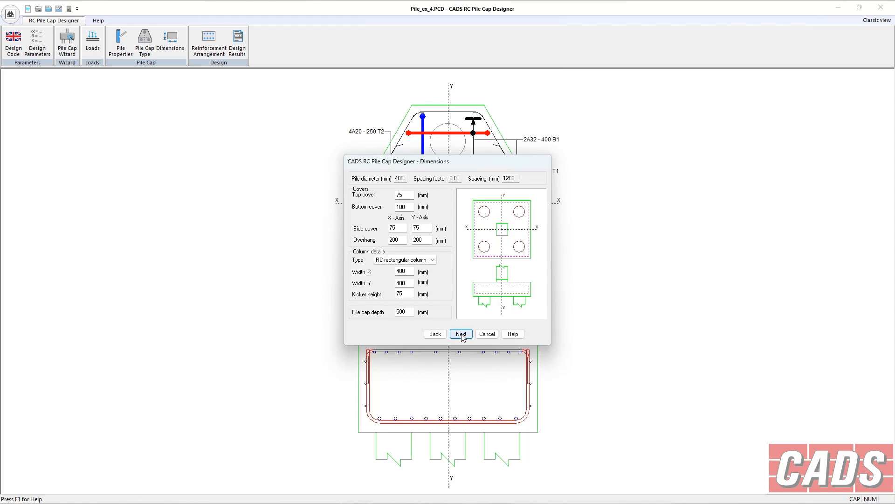
- Run the design with the existing dimensions, choose 7 A20 bars at 250 for the top X and top Y reinforcement, and finish
left_click(461, 334)
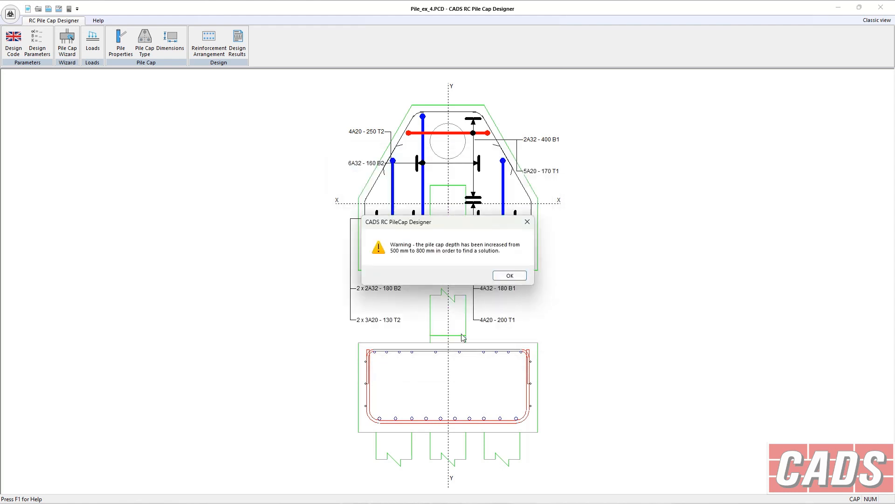
left_click(513, 274)
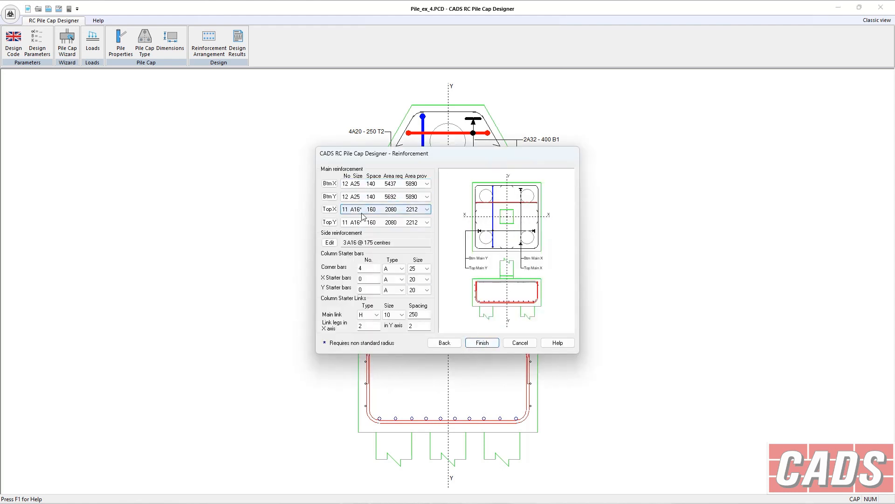
left_click(359, 210)
left_click(363, 224)
left_click(366, 222)
left_click(368, 231)
left_click(482, 343)
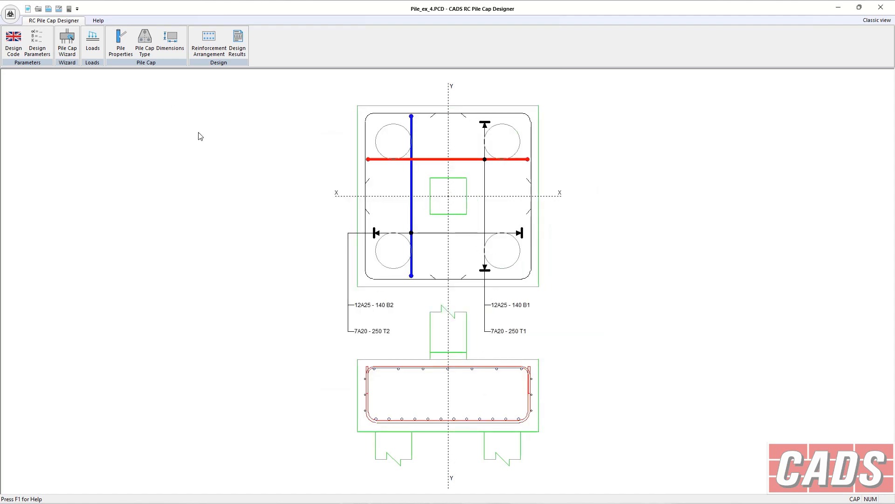
- Set both ultimate column load combinations to an axial load of 50 kN and a moment Mx of 500 kNm
left_click(92, 42)
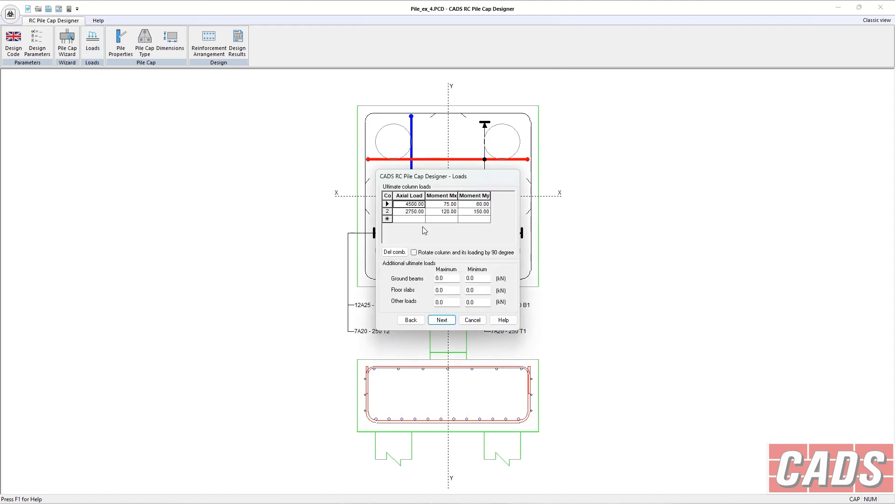
left_click(416, 206)
type("50")
key("Tab")
type("500")
key("Tab")
key("Tab")
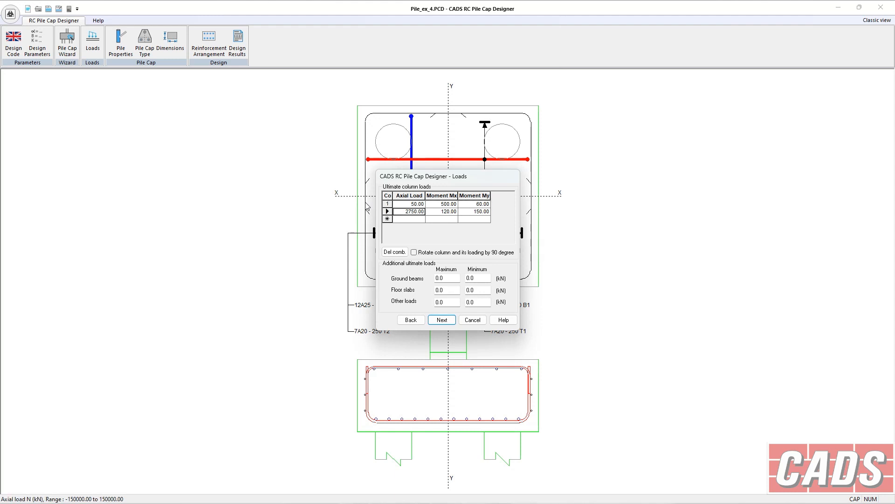
type("50")
key("Tab")
key("Tab")
left_click(442, 320)
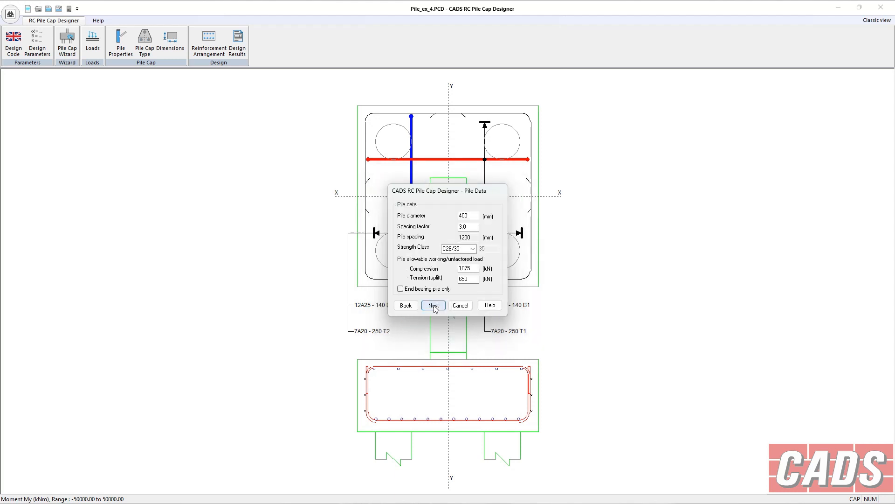
- Complete the 3-pile cap design with the existing pile data, dimensions and proposed reinforcement, and review its column loads
left_click(434, 306)
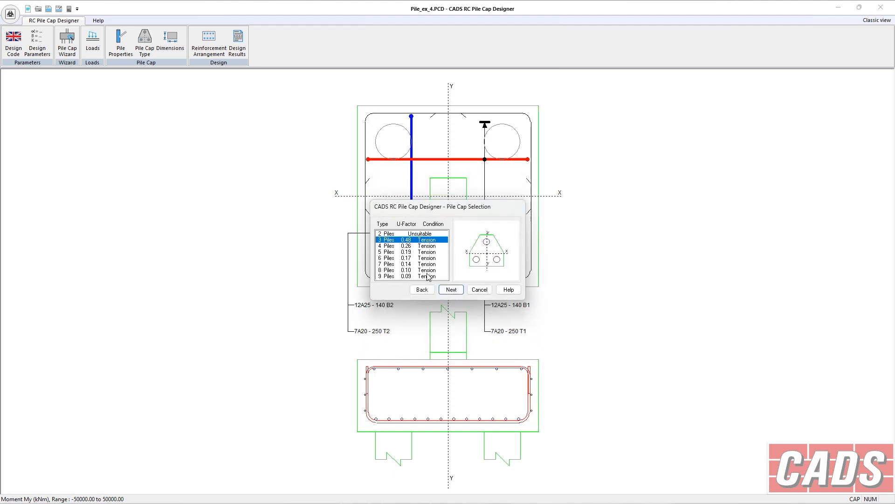
left_click(453, 289)
left_click(465, 334)
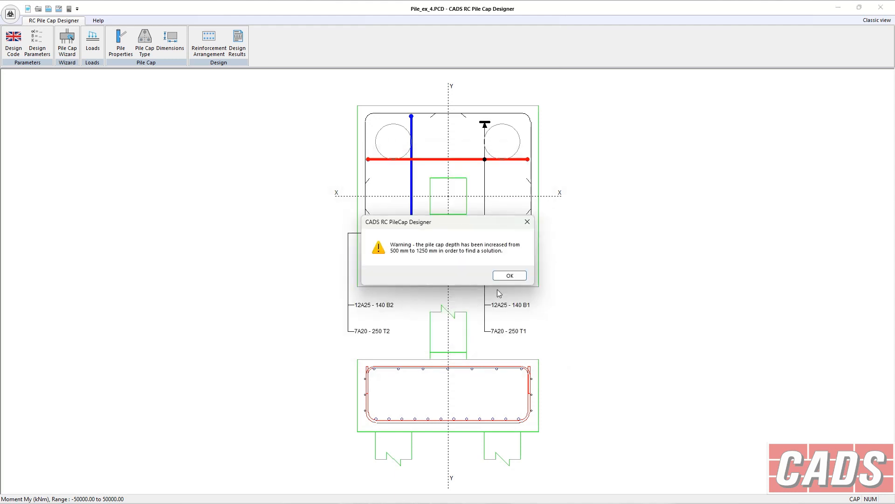
left_click(510, 276)
left_click(483, 343)
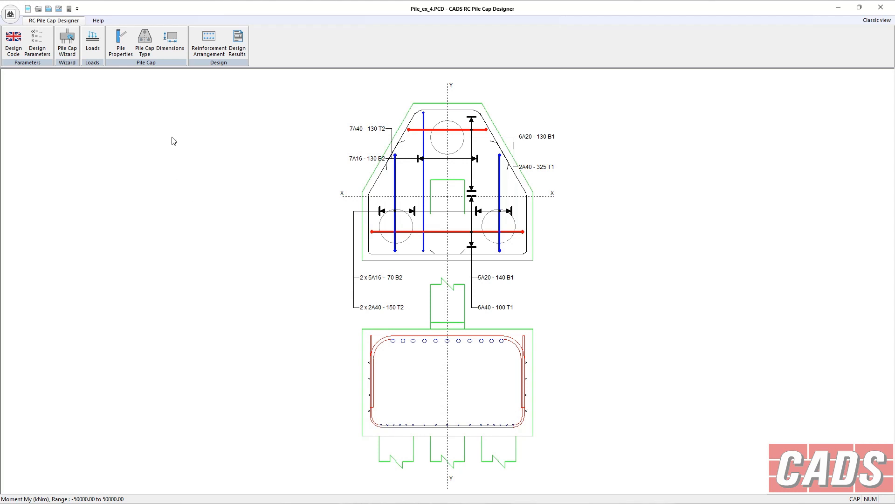
left_click(93, 41)
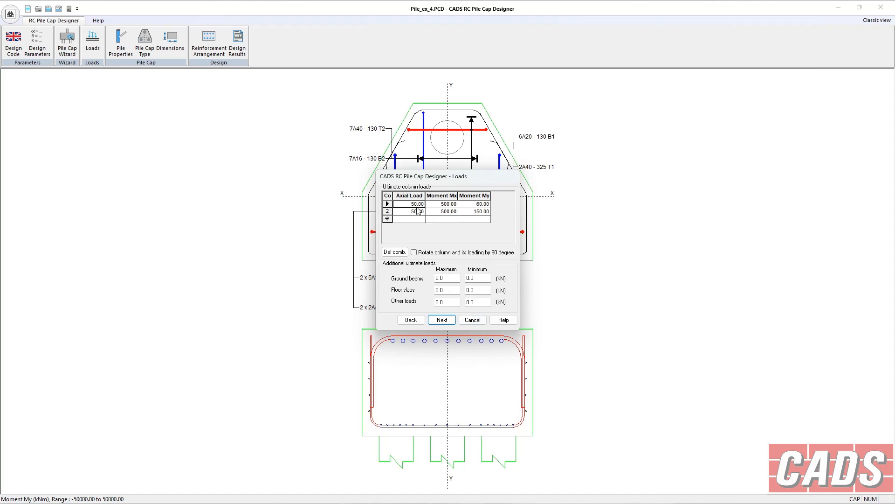
left_click(473, 320)
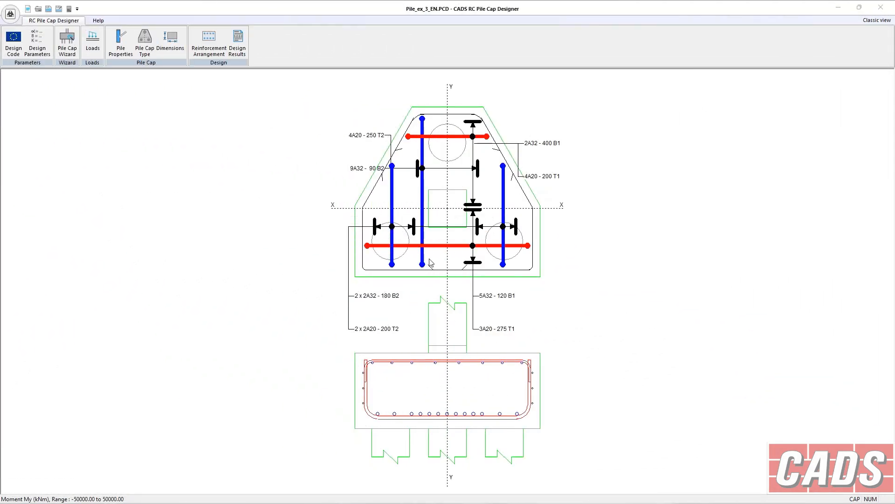
- Open the print layout for Pile_ex_3_EN and review the header and footer settings in the page setup
left_click(10, 14)
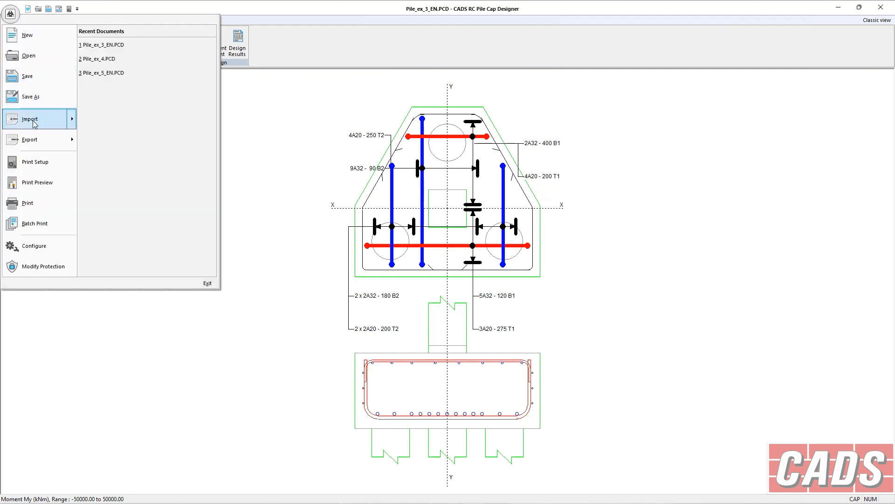
left_click(37, 183)
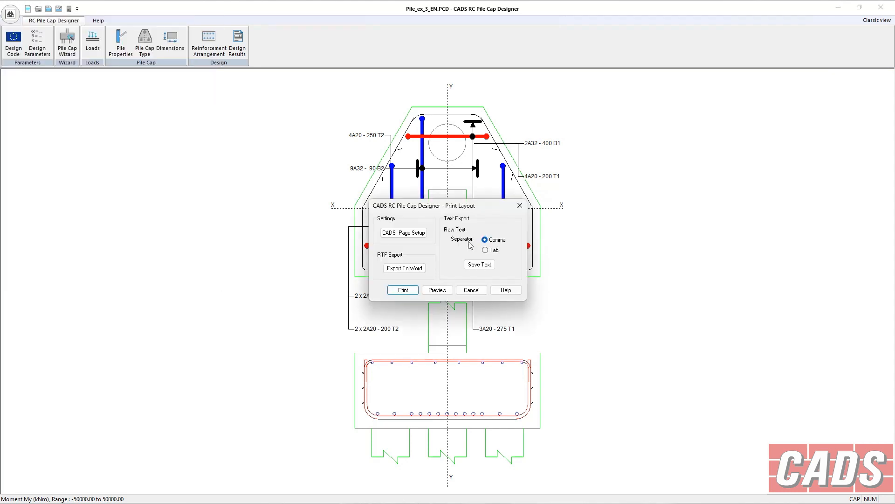
left_click(393, 236)
left_click_drag(408, 264, 513, 268)
left_click(360, 210)
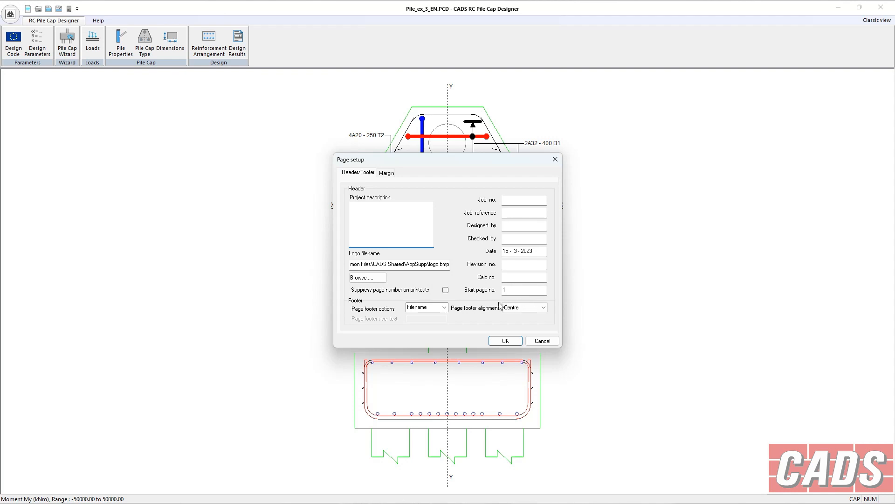
left_click(513, 343)
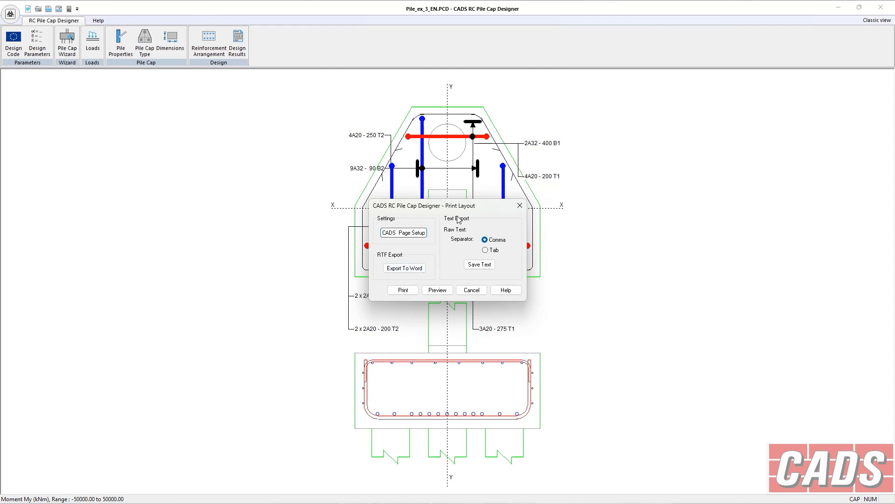
- Preview the pile cap design output with both pages side by side, and close the preview and print layout
left_click(438, 290)
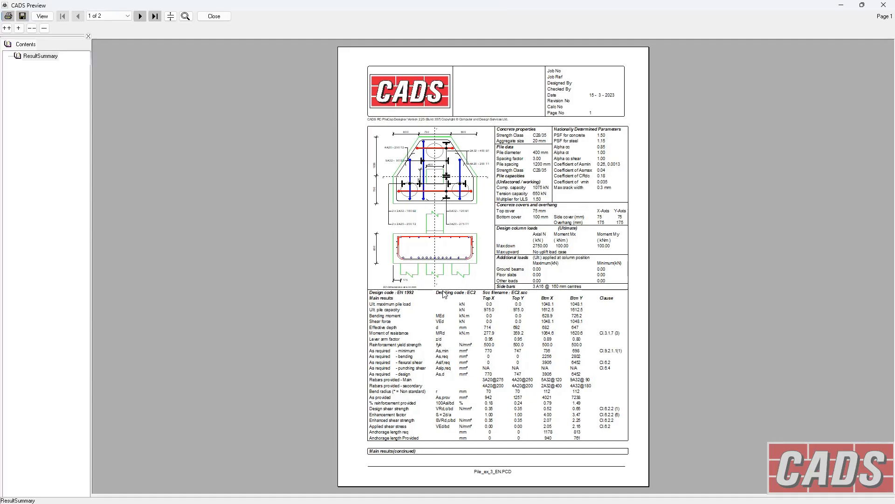
left_click(42, 16)
left_click(75, 80)
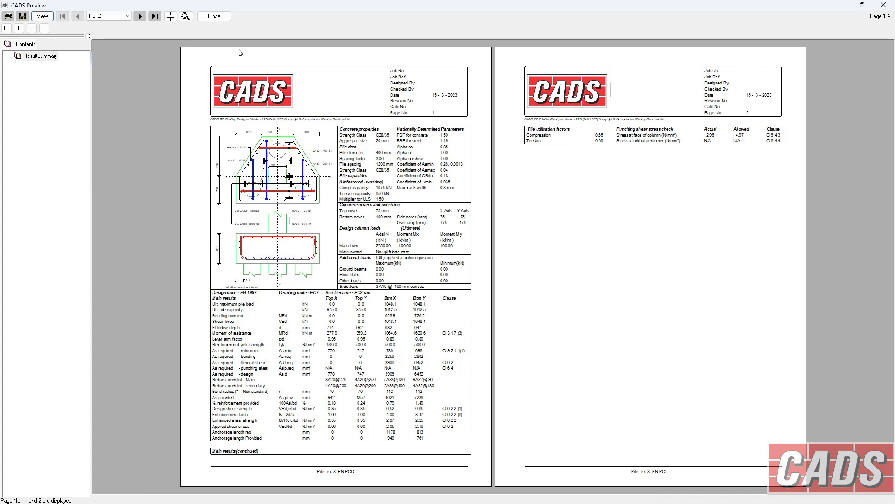
left_click(214, 16)
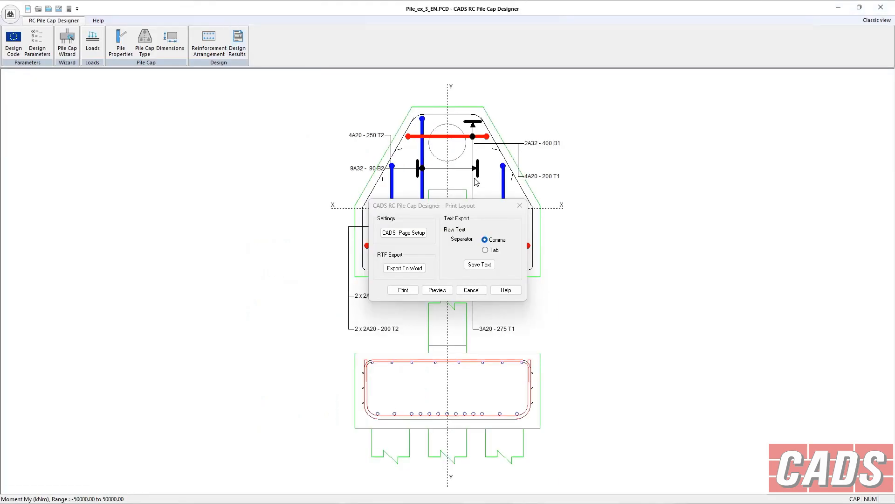
left_click(476, 290)
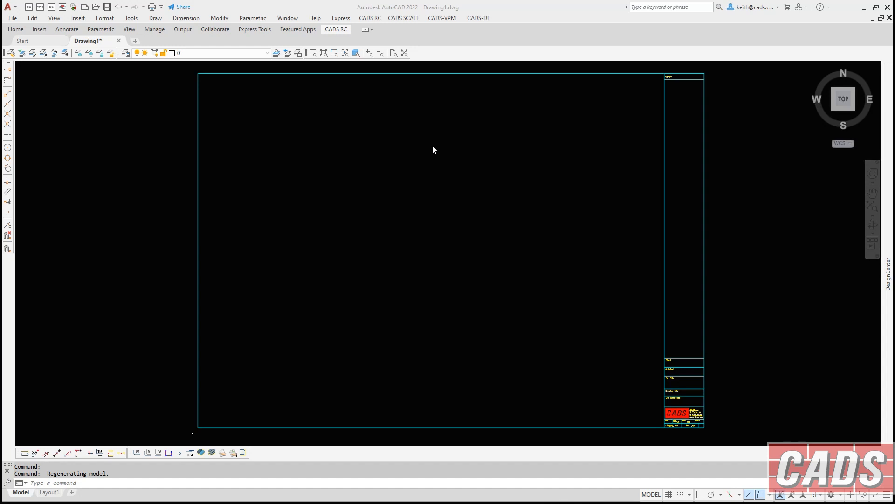
- Start the CADS RC Pile Cap Detailer and add a member titled pc1
left_click(373, 20)
mouse_move(393, 33)
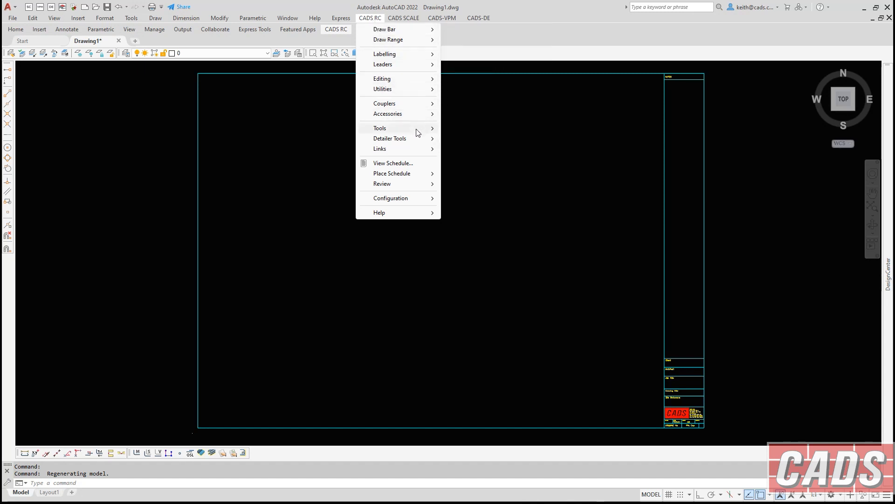
mouse_move(417, 133)
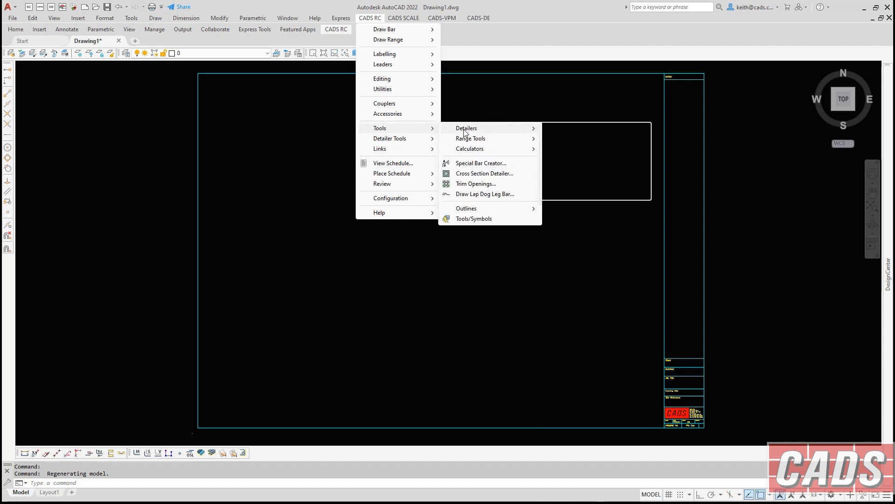
mouse_move(513, 128)
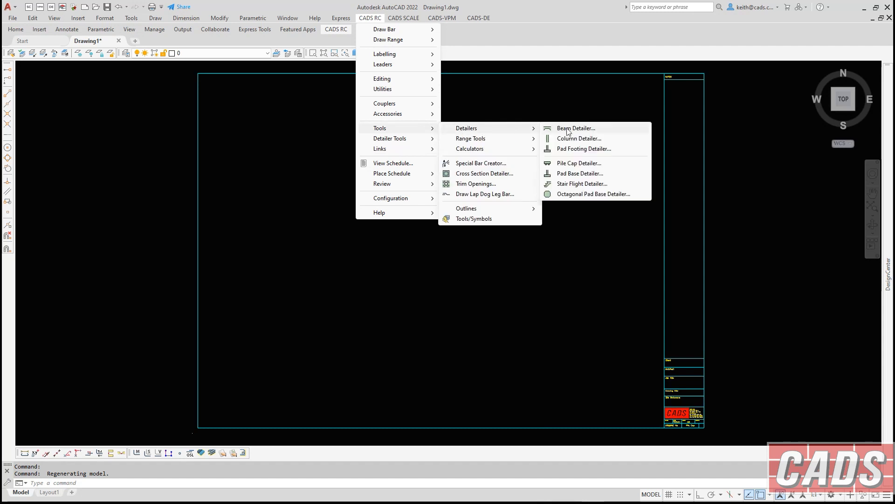
left_click(574, 164)
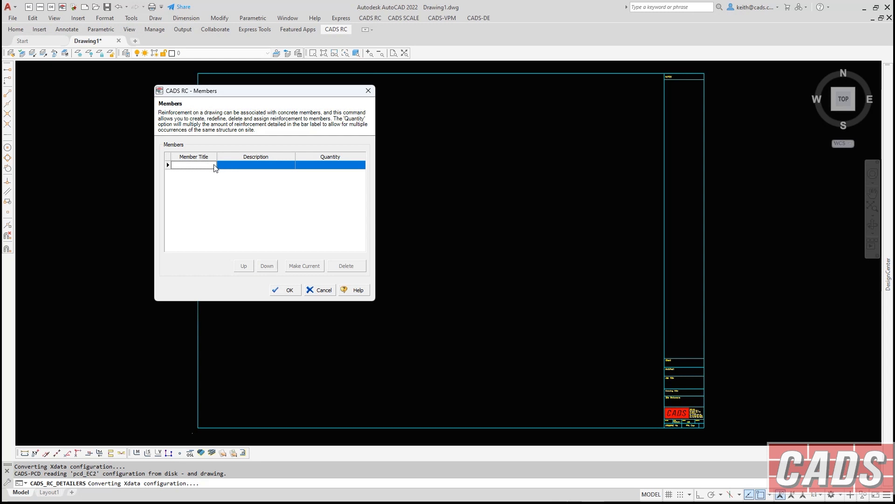
key("Caps_Lock")
type("pc1")
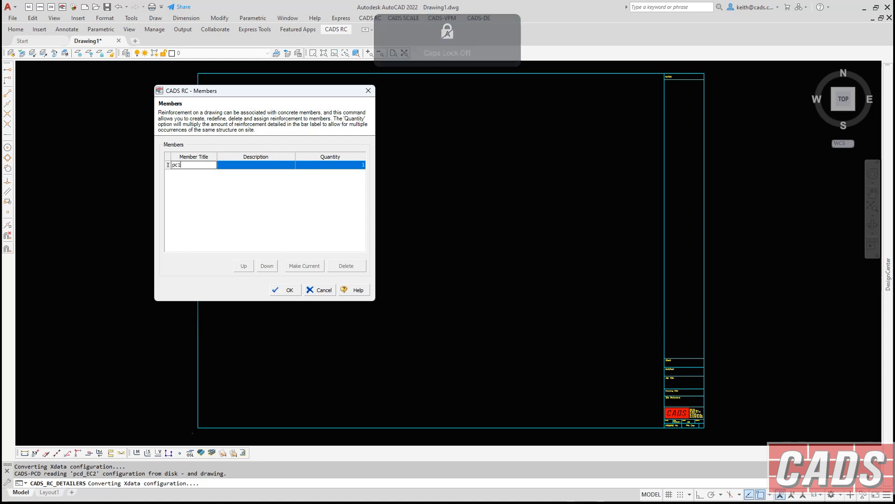
- Set the quantity of member pc1 to 12 and accept the member list
key("Tab")
key("Tab")
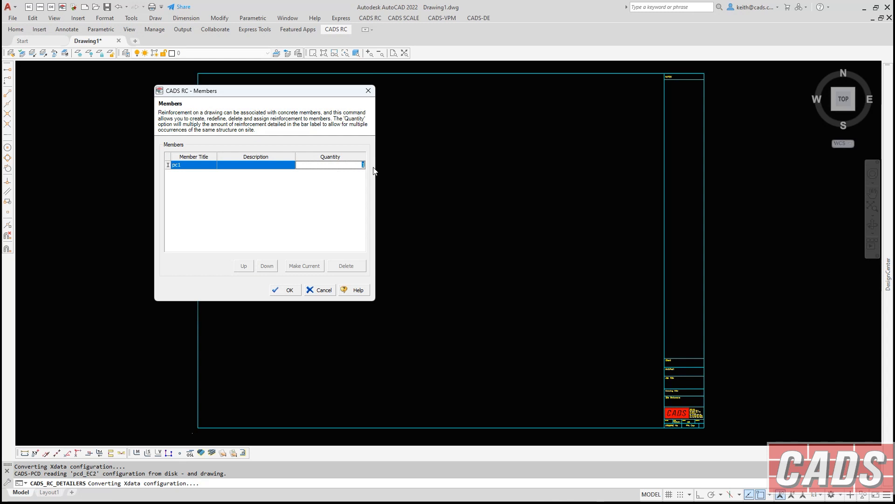
type("2")
key("Tab")
double_click(362, 165)
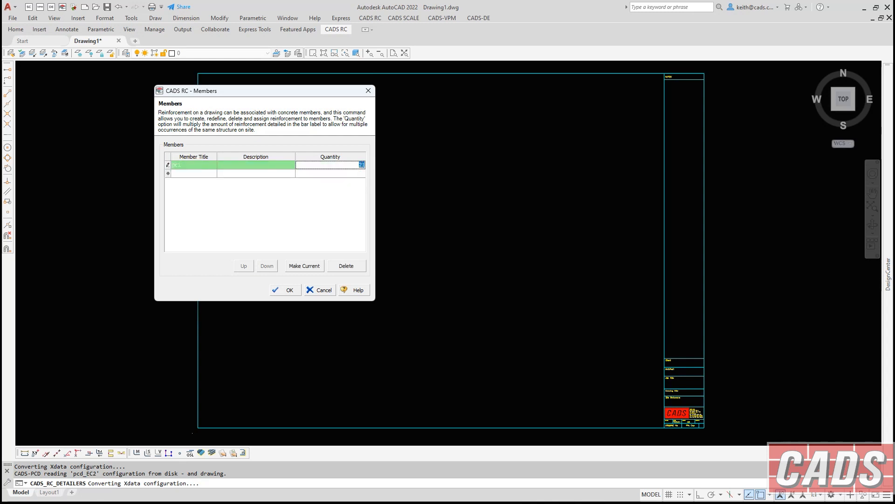
type("12")
key("Tab")
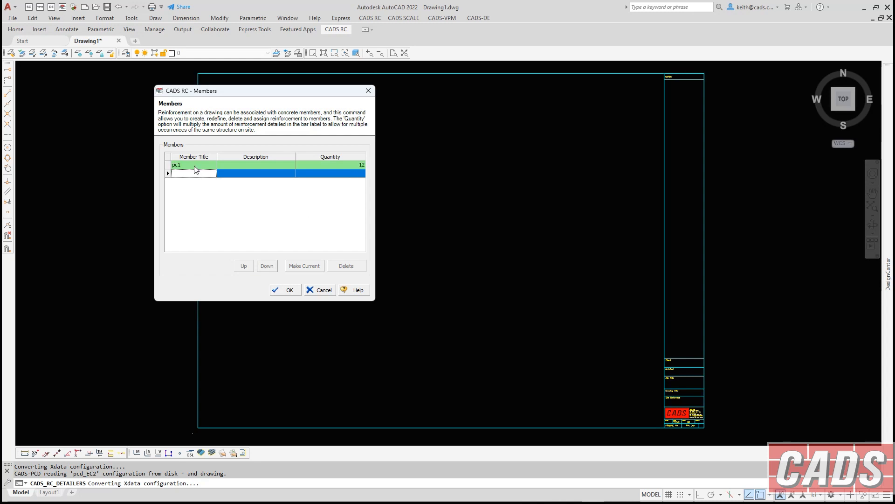
left_click(283, 292)
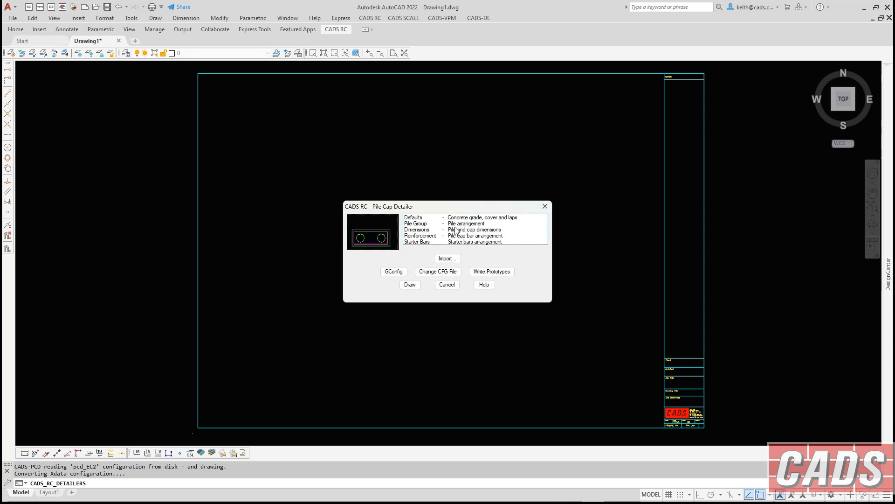
- Look through the detailer's data sections and import the pile cap design file Pile_ex_3_EN.PCD
left_click(463, 219)
left_click(464, 224)
left_click(465, 231)
left_click(467, 235)
left_click(467, 243)
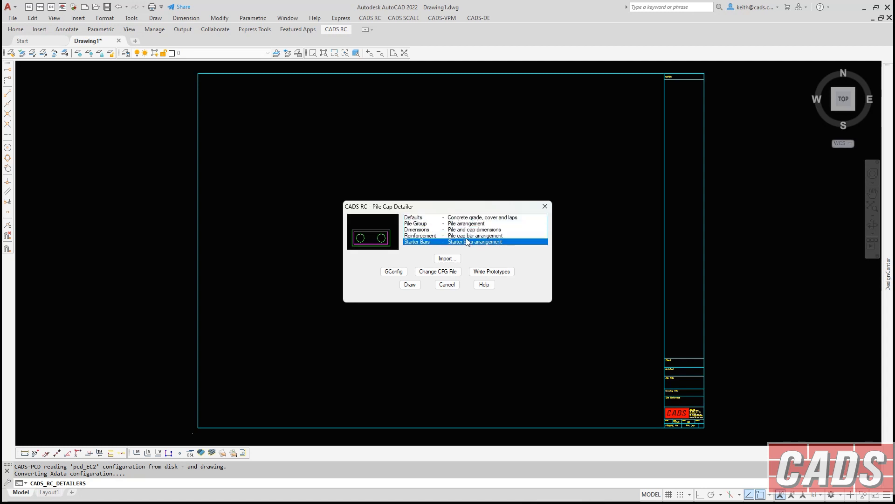
left_click(451, 260)
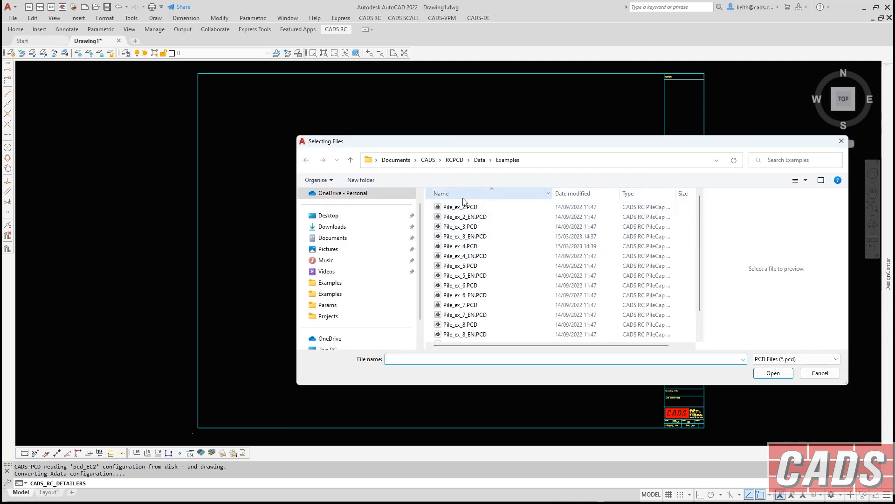
left_click(467, 240)
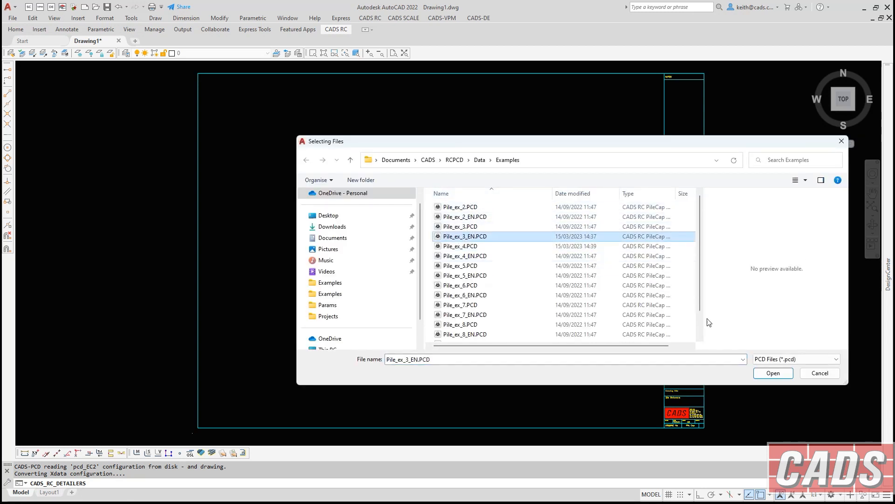
left_click(773, 373)
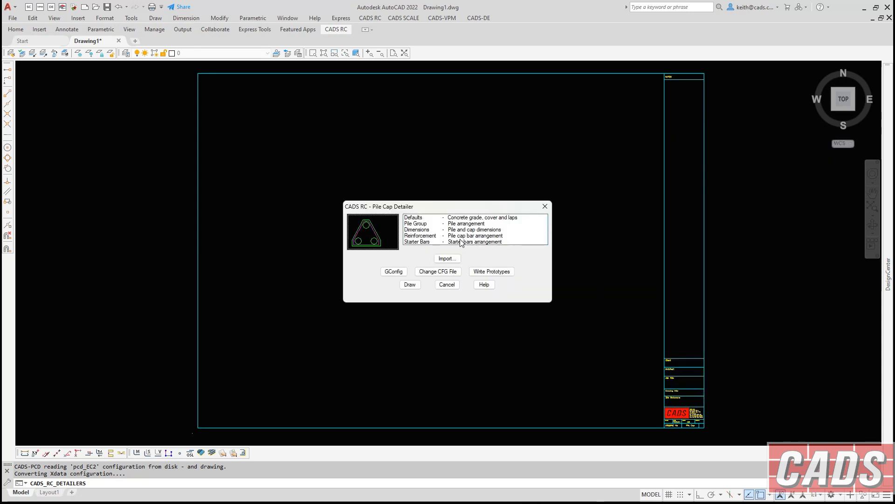
- Draw the pile cap for member pc1, placing the plan in the sheet's upper middle, the section below it and the column section between them
left_click(410, 285)
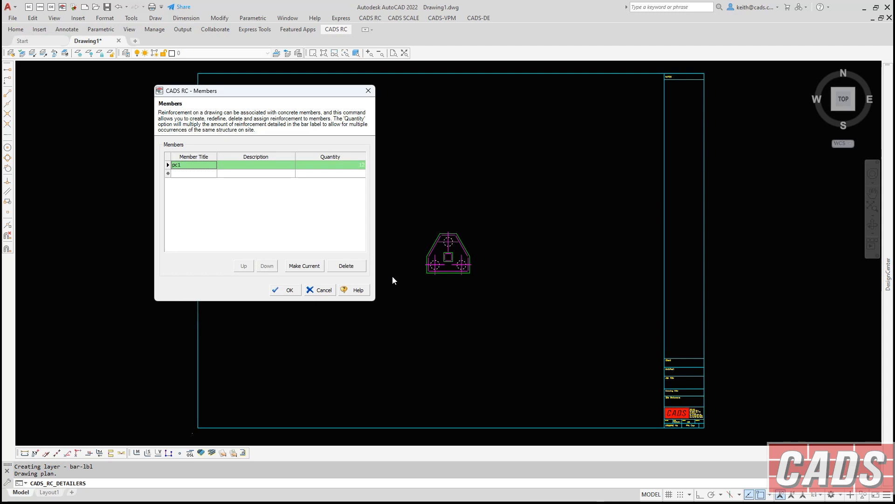
left_click(289, 290)
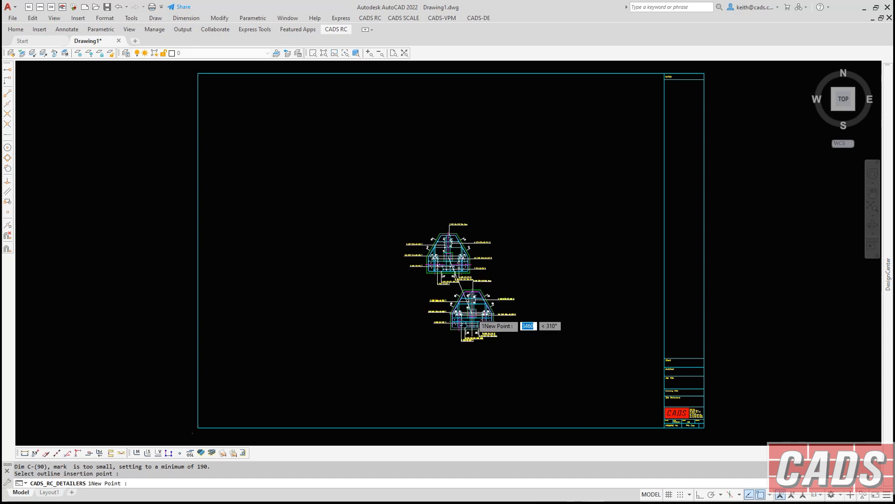
left_click(439, 184)
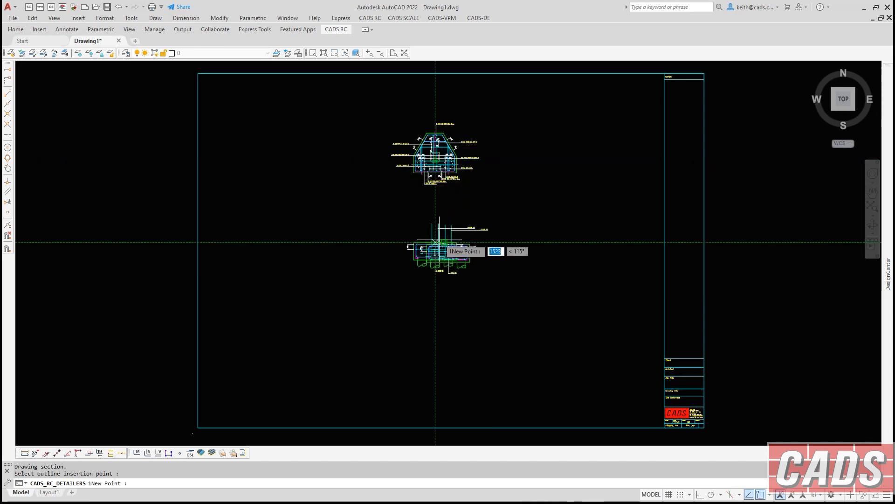
left_click(436, 241)
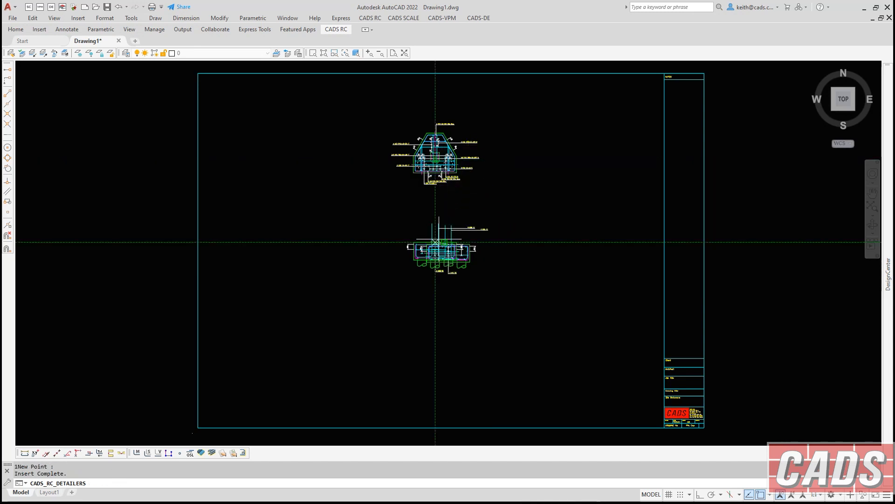
left_click(435, 202)
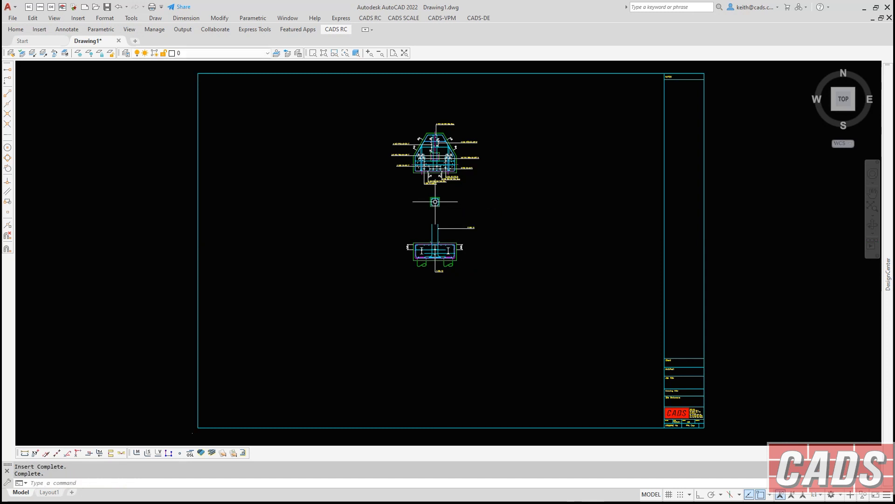
- Examine the reinforcement and bar labels in the pile cap plan, the column section and the cap section
scroll(445, 143, "up", 6)
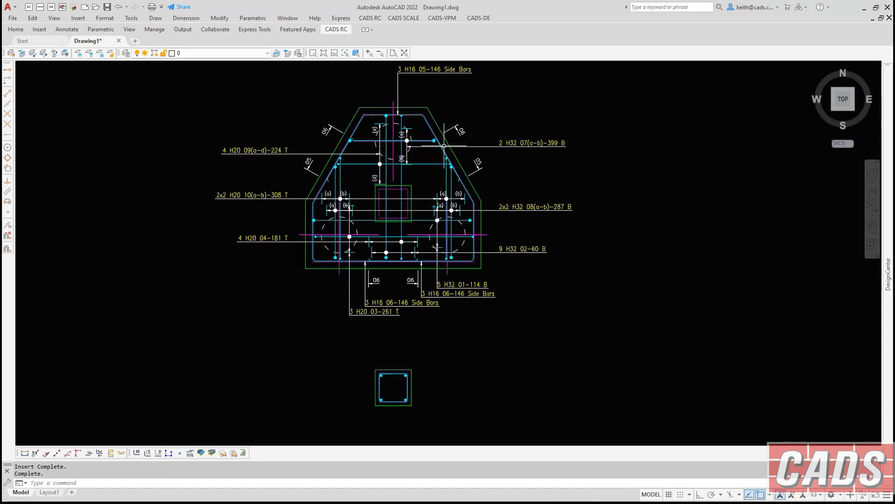
middle_click_drag(444, 144, 450, 180)
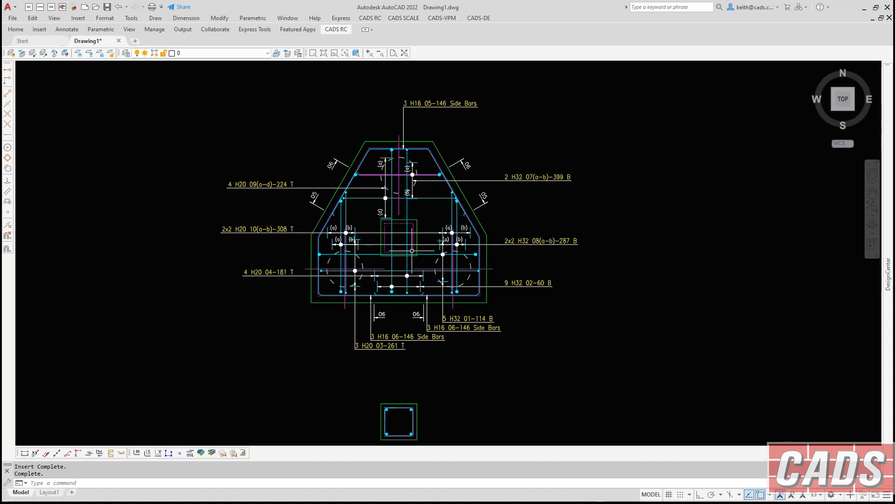
scroll(403, 261, "down", 3)
middle_click_drag(420, 323, 427, 289)
scroll(427, 289, "down", 3)
scroll(427, 289, "up", 5)
mouse_move(418, 229)
middle_mouse_down()
mouse_move(421, 296)
mouse_move(441, 234)
mouse_move(439, 315)
middle_mouse_up()
scroll(421, 297, "down", 3)
scroll(441, 228, "down", 3)
scroll(434, 289, "up", 2)
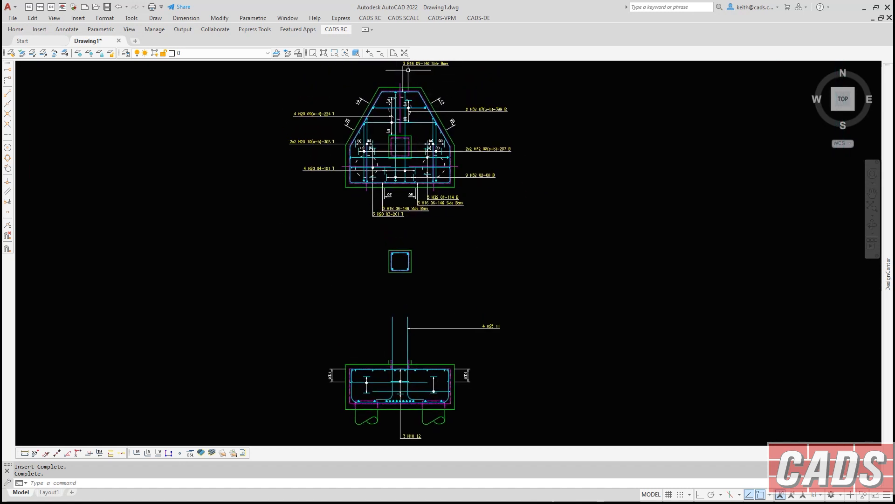
- Open the drawing's bar schedule and preview the bending schedule report for the Pile Cap sheet
left_click(370, 18)
left_click(382, 164)
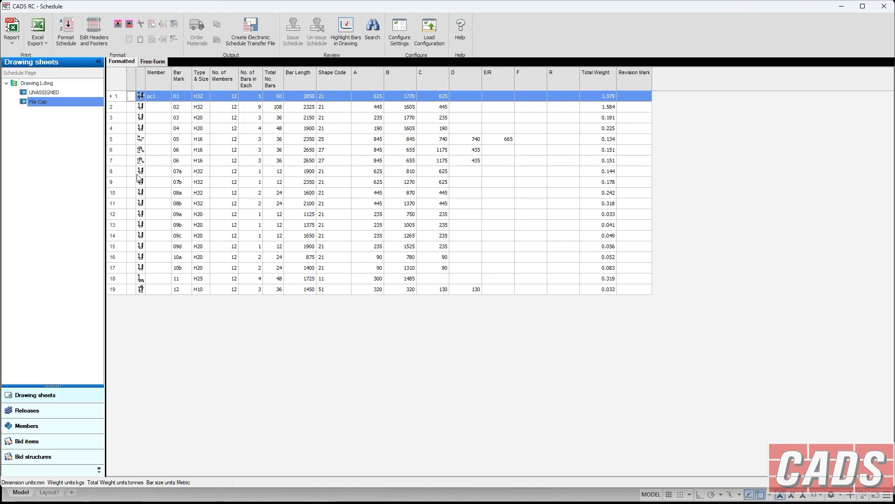
left_click(13, 43)
left_click(33, 54)
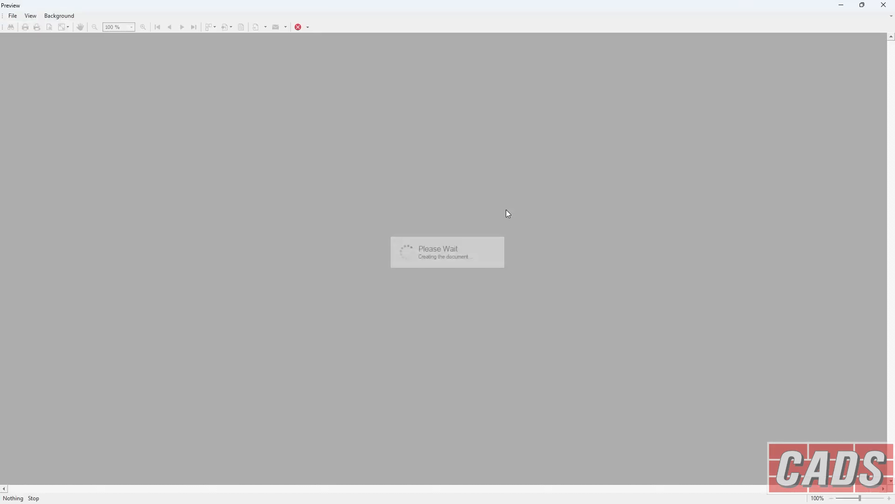
scroll(496, 172, "down", 2)
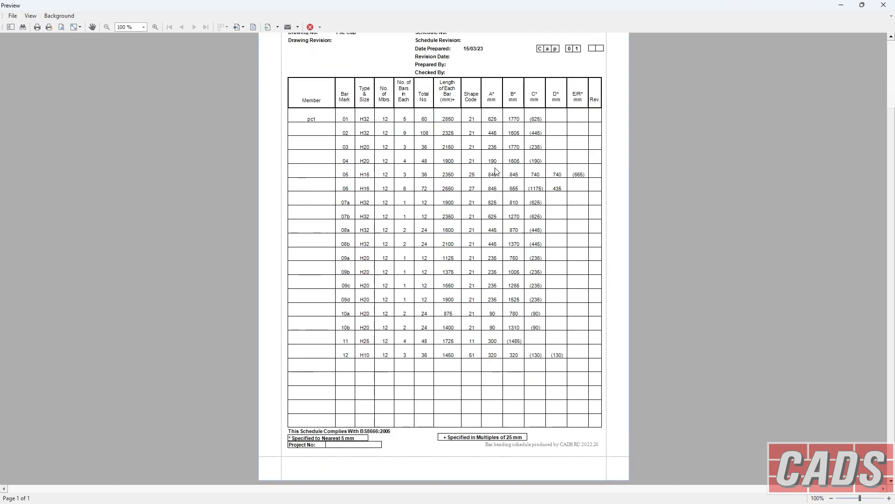
scroll(456, 207, "up", 2)
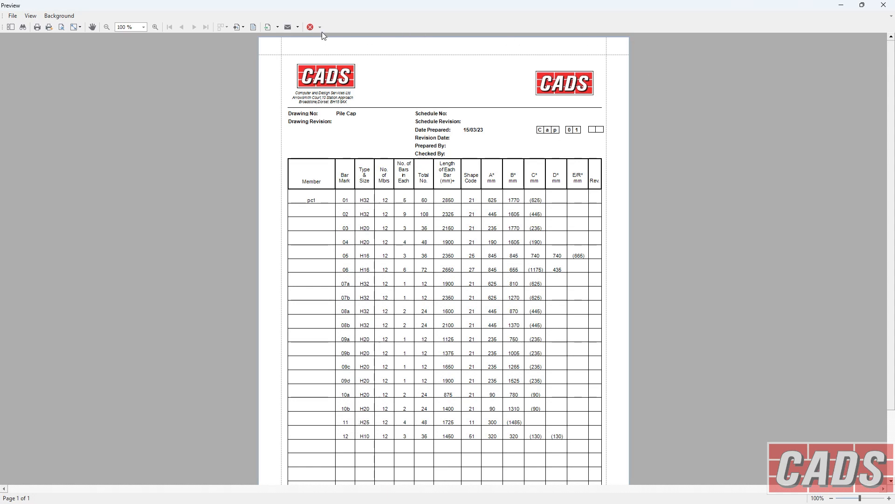
- Close the bending schedule preview, review the weight summary by type and size, and close the schedule
left_click(310, 26)
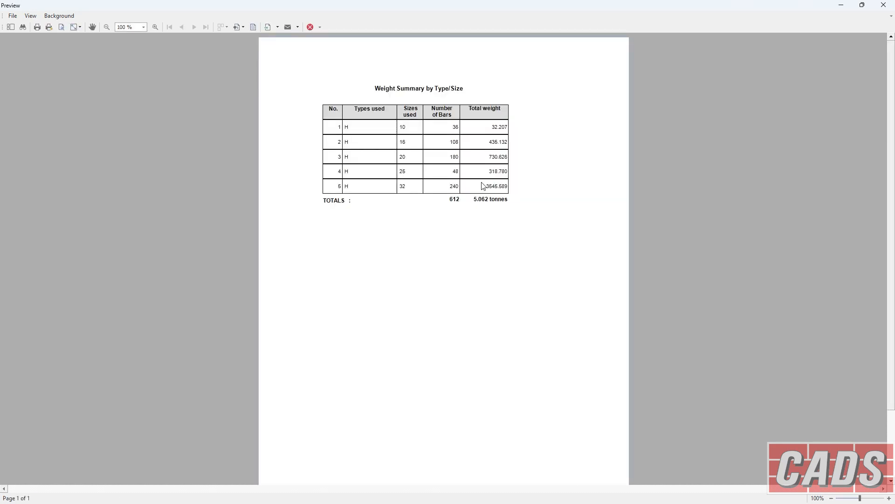
left_click(311, 27)
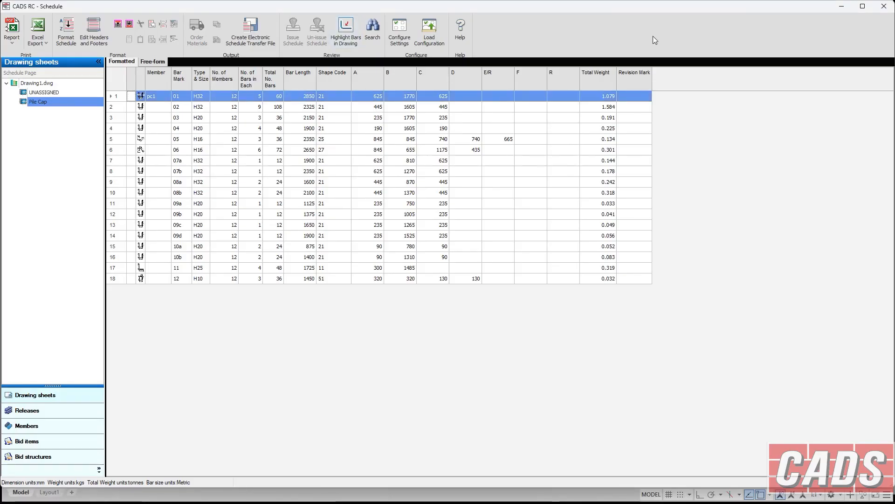
left_click(891, 8)
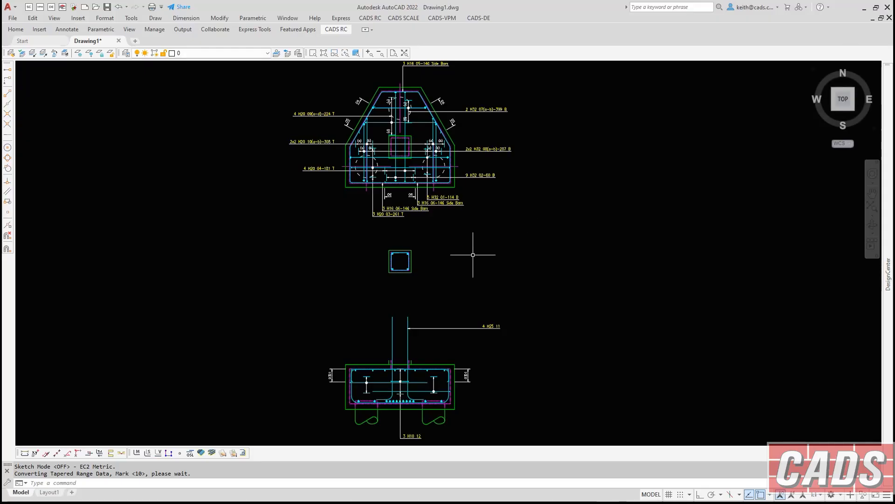
- Open the label data of the H32 bar mark 07 in plan, check its size and grade options, and cancel the edit
scroll(483, 168, "up", 4)
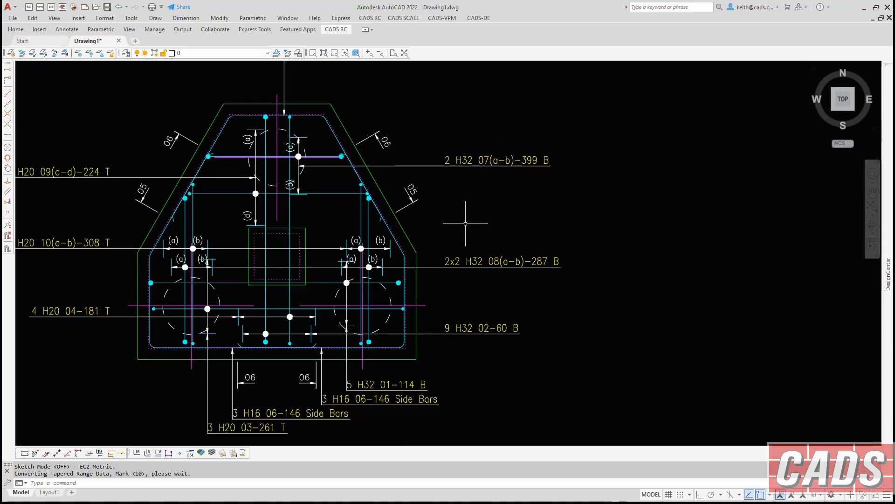
left_click(485, 159)
double_click(485, 160)
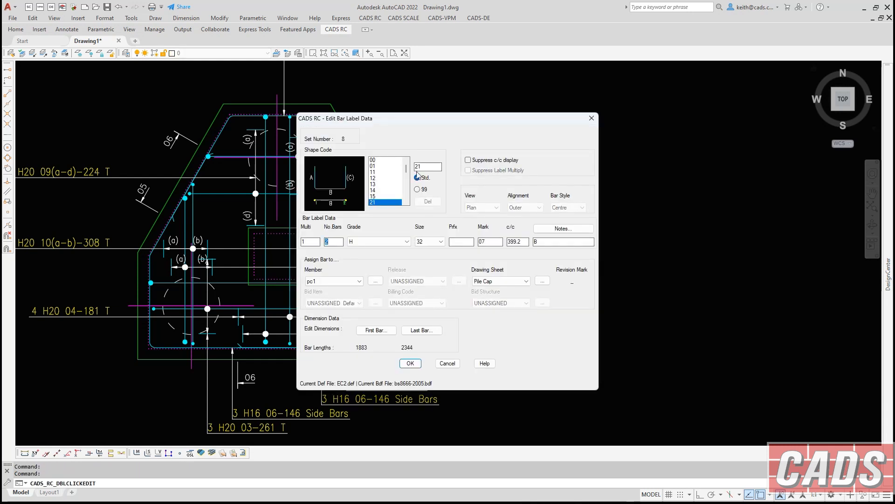
left_click(439, 242)
left_click(439, 242)
left_click(405, 243)
left_click(406, 243)
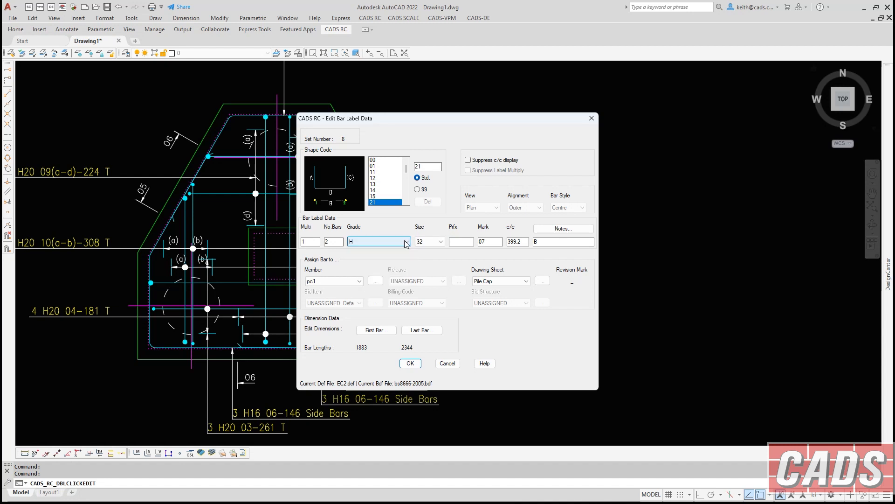
left_click(447, 364)
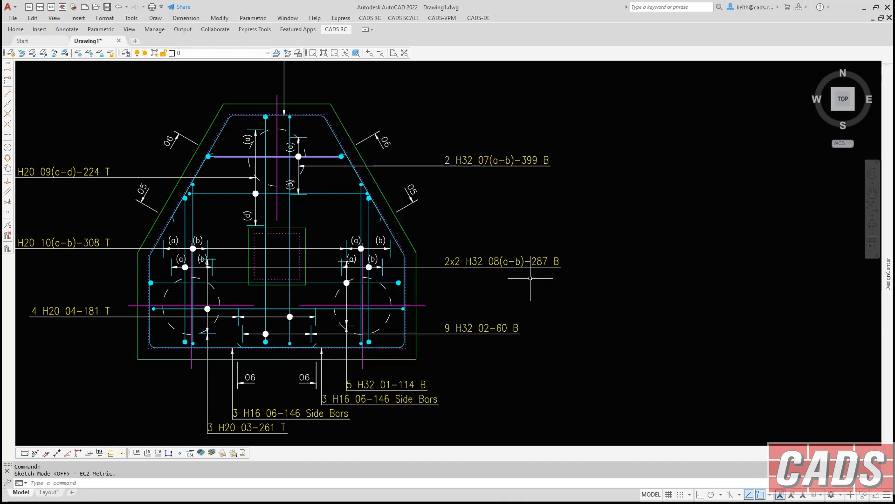
- Start drawing a new shape code 21 bar, choose size 12 in its label data, and cancel the bar
scroll(406, 233, "down", 5)
mouse_move(527, 241)
middle_mouse_down()
mouse_move(485, 154)
mouse_move(501, 148)
middle_mouse_up()
left_click(370, 18)
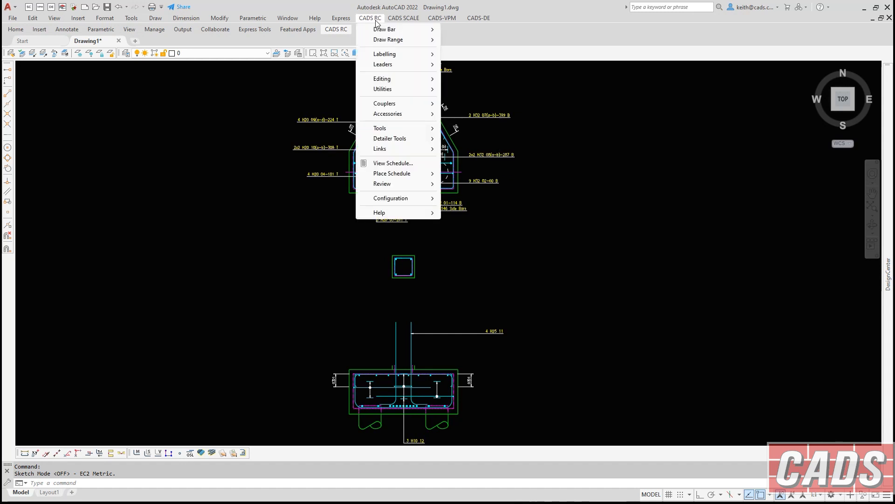
mouse_move(382, 28)
left_click(482, 39)
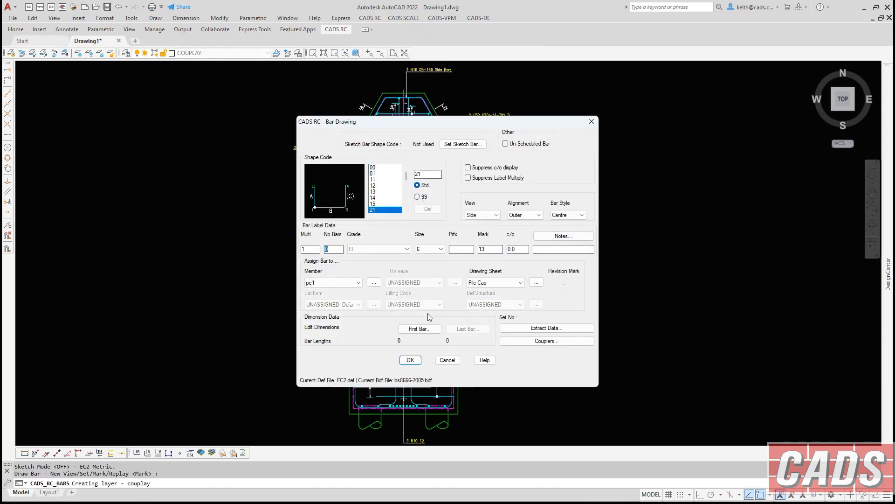
left_click(430, 248)
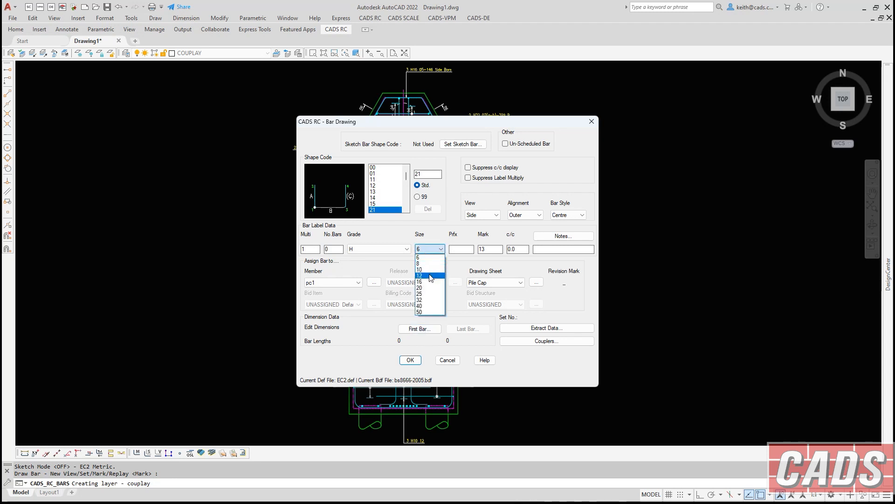
left_click(430, 276)
left_click(447, 359)
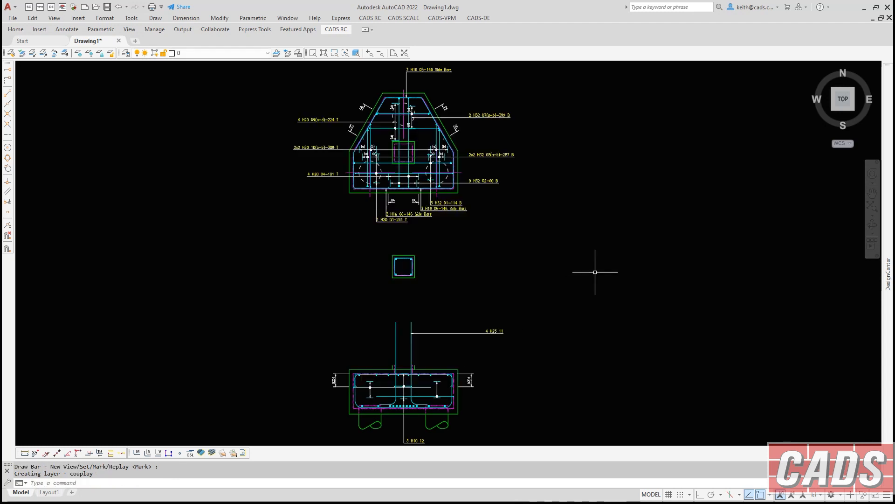
left_click(625, 249)
left_click(604, 248)
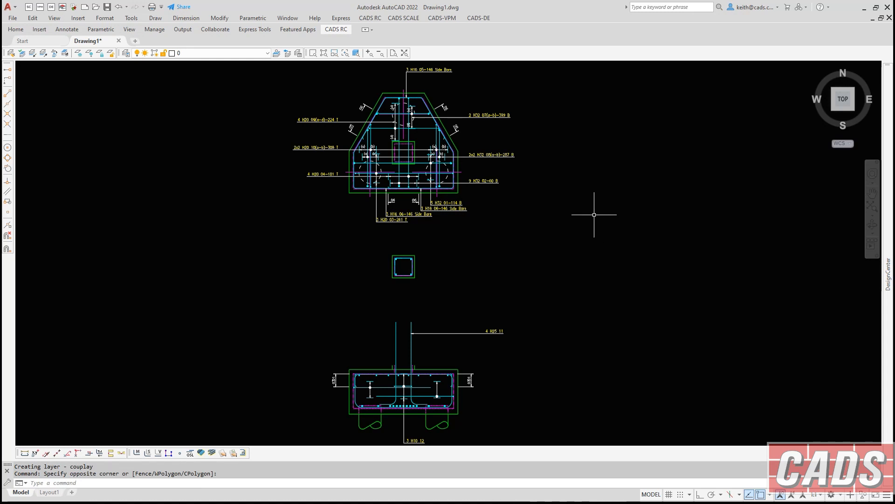
scroll(594, 214, "down", 4)
scroll(595, 214, "up", 4)
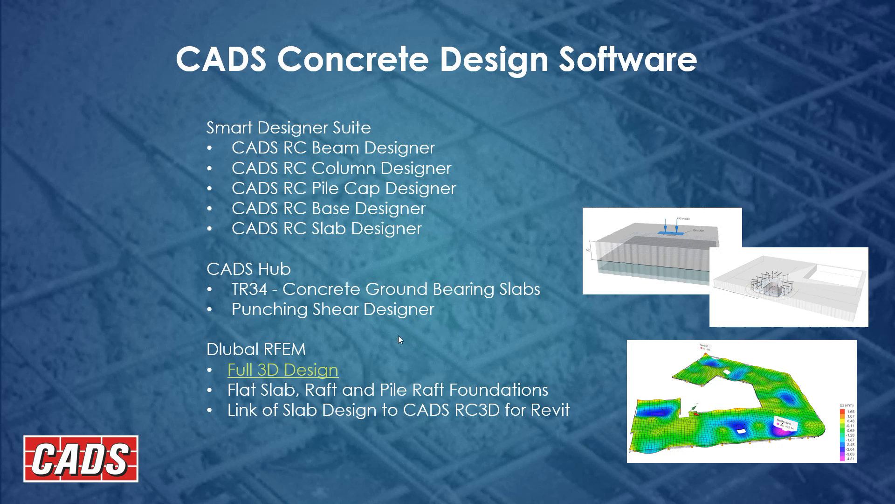
- Open the linked Full 3D Design example in the browser, view the multi-storey building model from another side, and close the browser
left_click(325, 369)
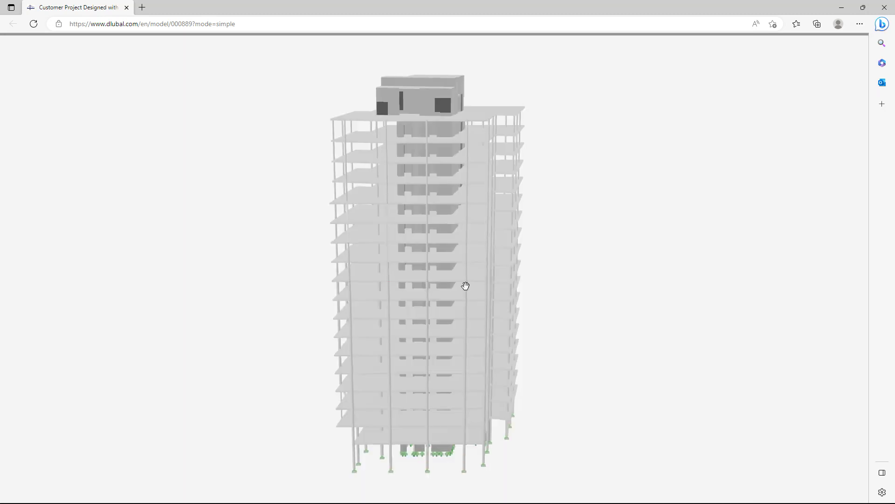
left_click_drag(355, 273, 495, 289)
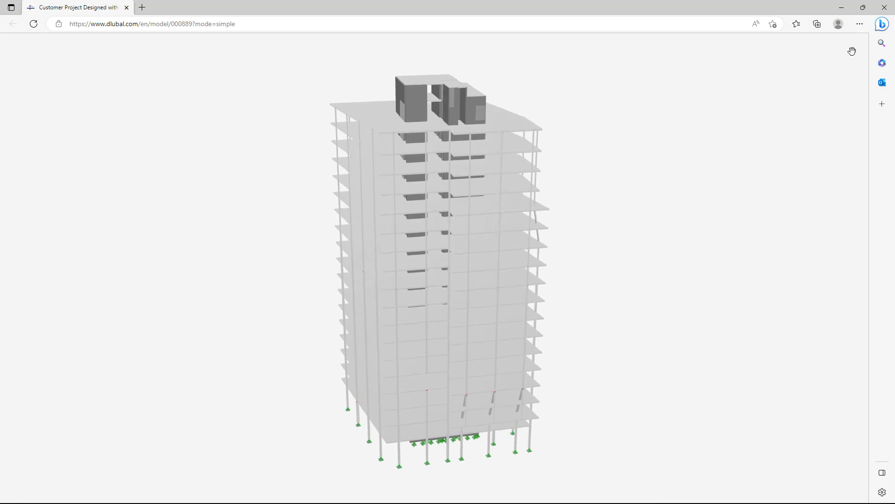
left_click(885, 7)
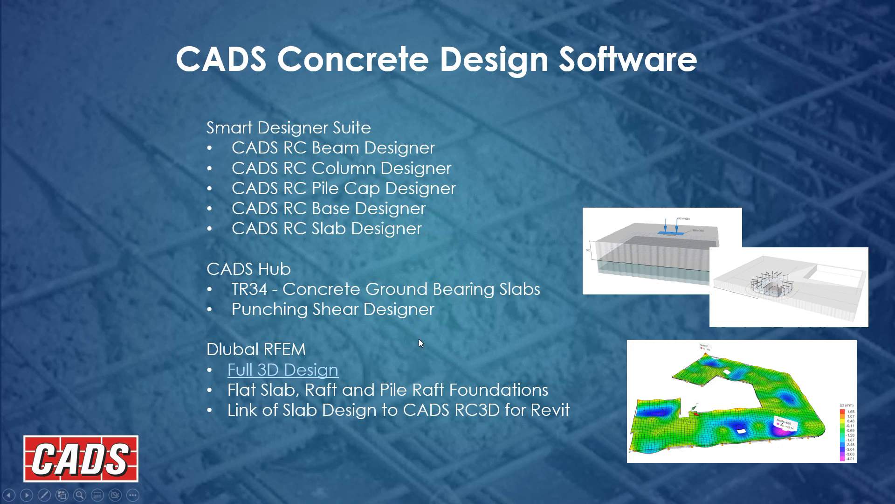
left_click(358, 245)
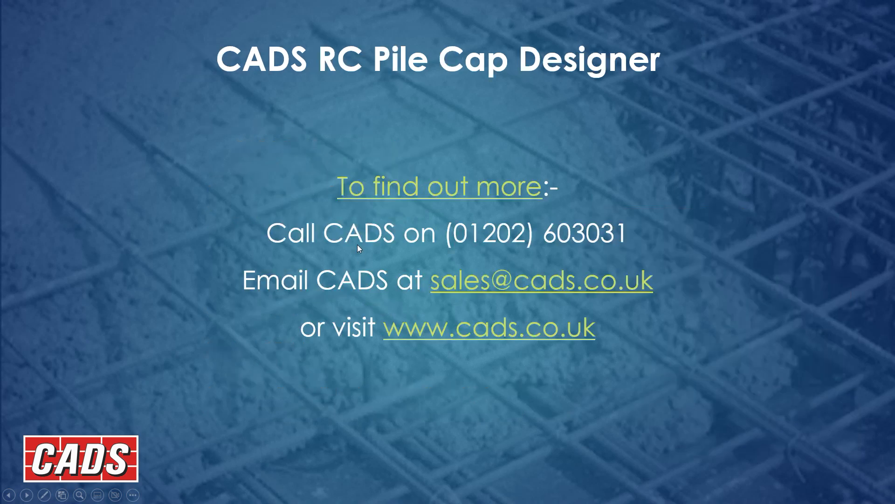